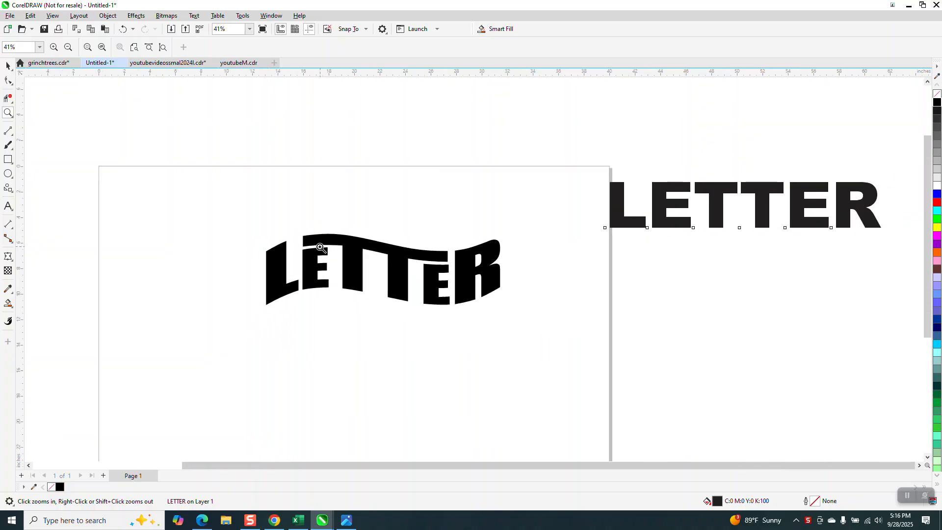
- Move the straight LETTER text up, clear of the page's upper-right corner
{"action": "left_click", "coordinate": [8, 65]}
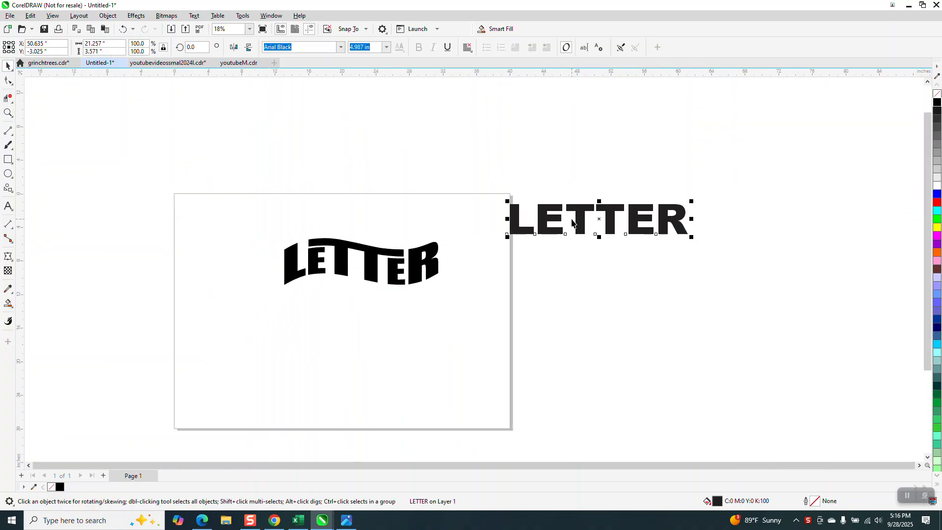
{"action": "left_click_drag", "start_coordinate": [579, 219], "coordinate": [585, 165]}
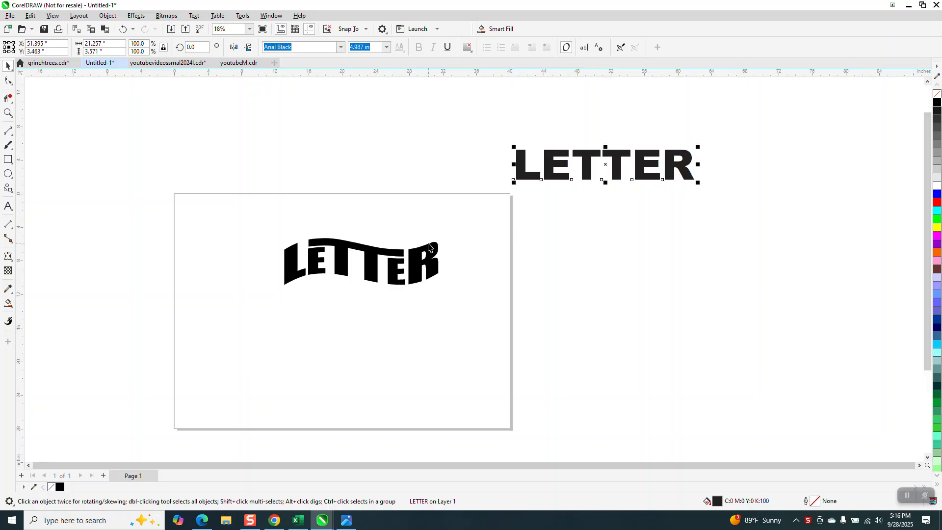
{"action": "left_click", "coordinate": [429, 247]}
{"action": "left_click", "coordinate": [507, 177]}
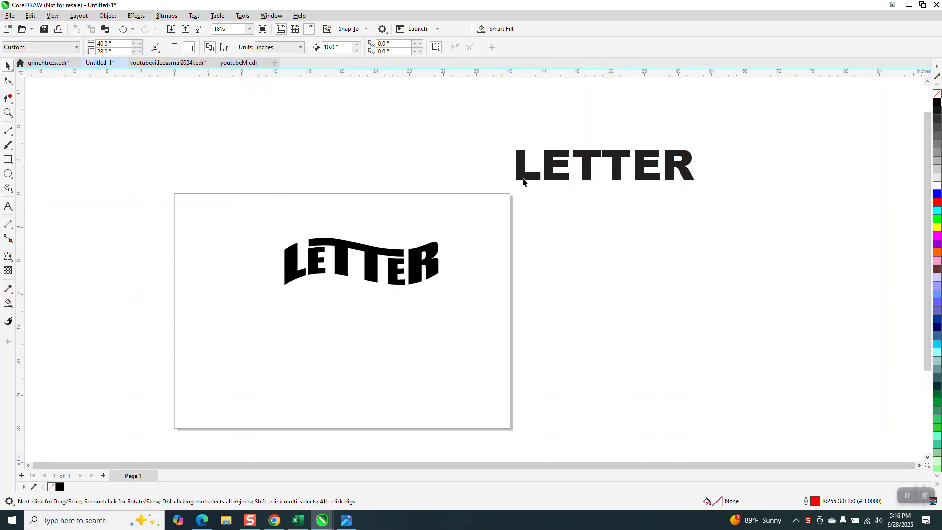
- Reduce the font size of only the first E in the straight LETTER text to 2.5 in
{"action": "left_click", "coordinate": [524, 180]}
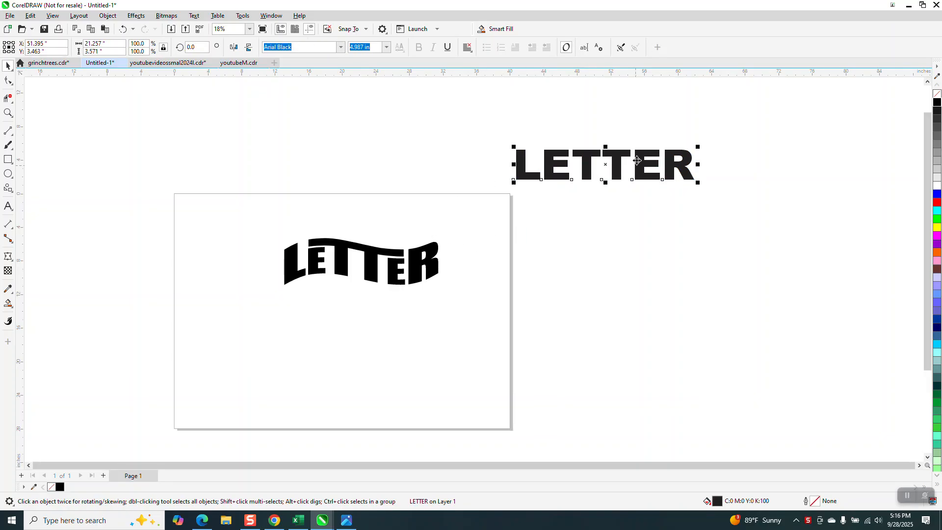
{"action": "left_click", "coordinate": [7, 113]}
{"action": "left_click_drag", "start_coordinate": [493, 132], "coordinate": [729, 247]}
{"action": "key", "text": "F10"}
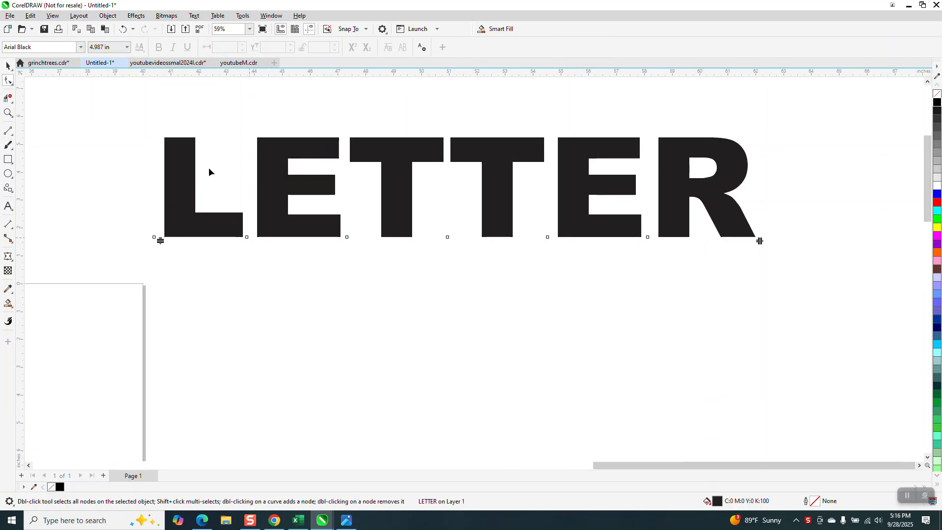
{"action": "left_click", "coordinate": [246, 237]}
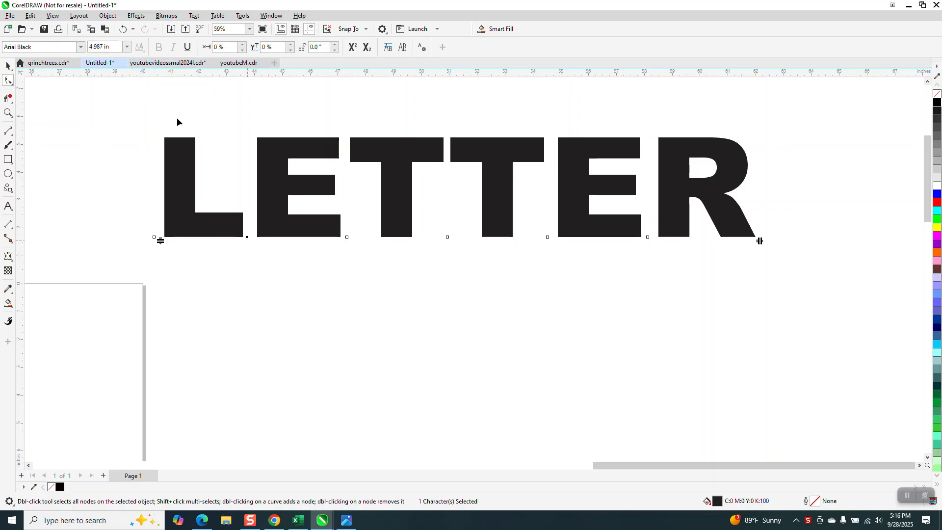
{"action": "left_click", "coordinate": [117, 47]}
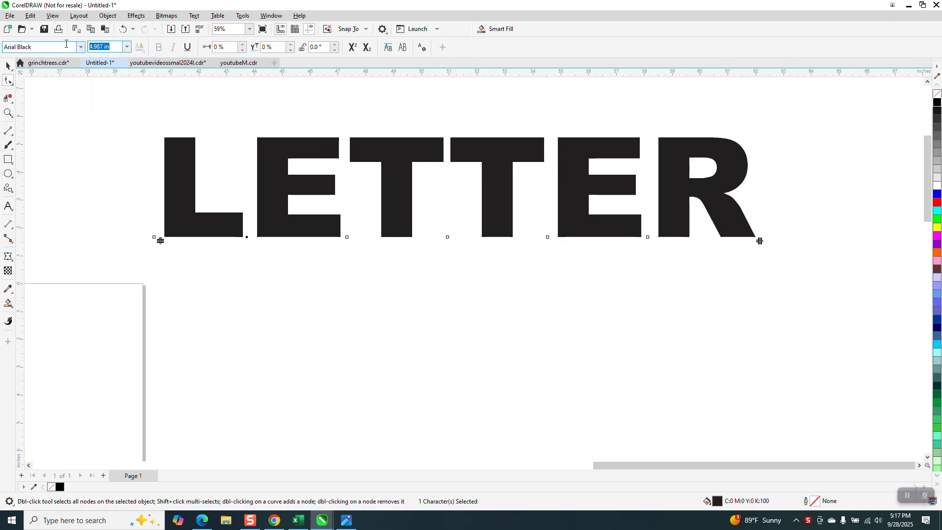
{"action": "type", "text": "2"}
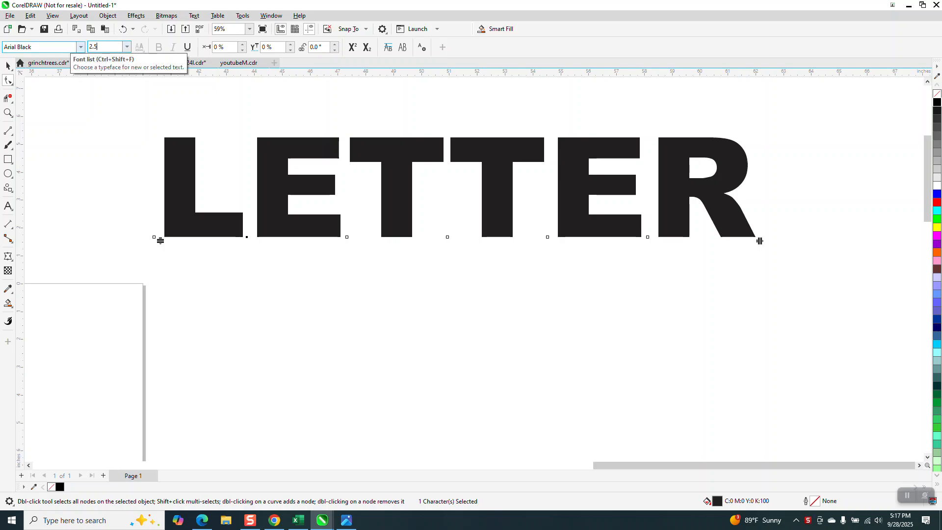
{"action": "type", "text": ".5"}
{"action": "key", "text": "Return"}
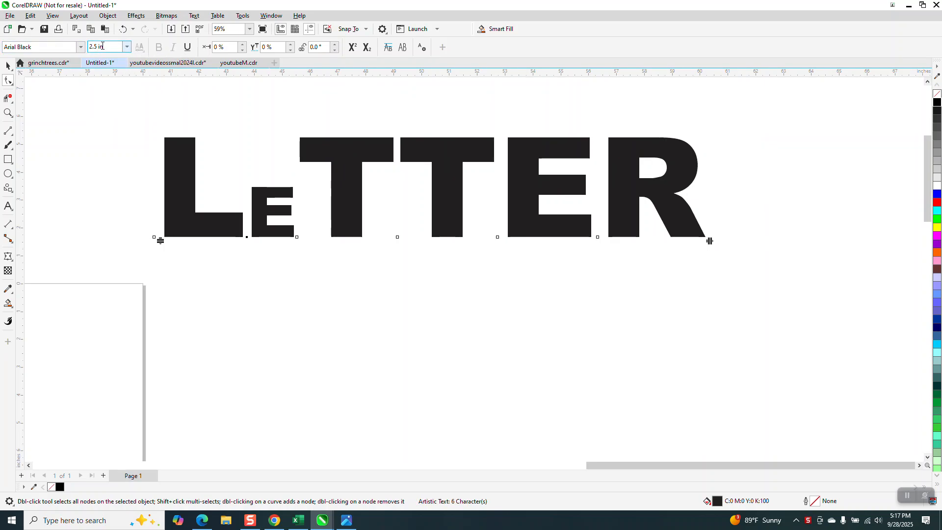
- Set the first E's font size to 3.5 in
{"action": "left_click_drag", "start_coordinate": [104, 46], "coordinate": [64, 48]}
{"action": "type", "text": "3.5"}
{"action": "key", "text": "Return"}
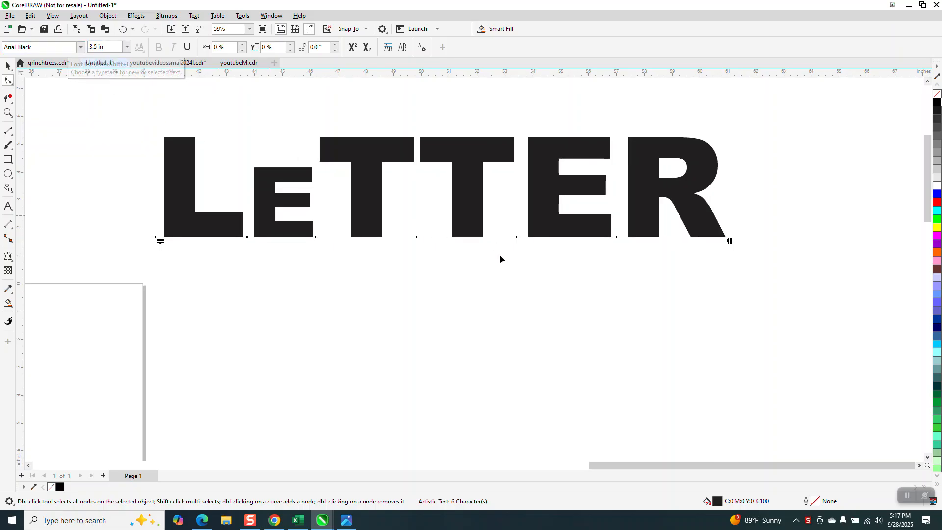
- Set the font size of the second E in the straight LETTER text to 3.5 in
{"action": "left_click", "coordinate": [518, 237]}
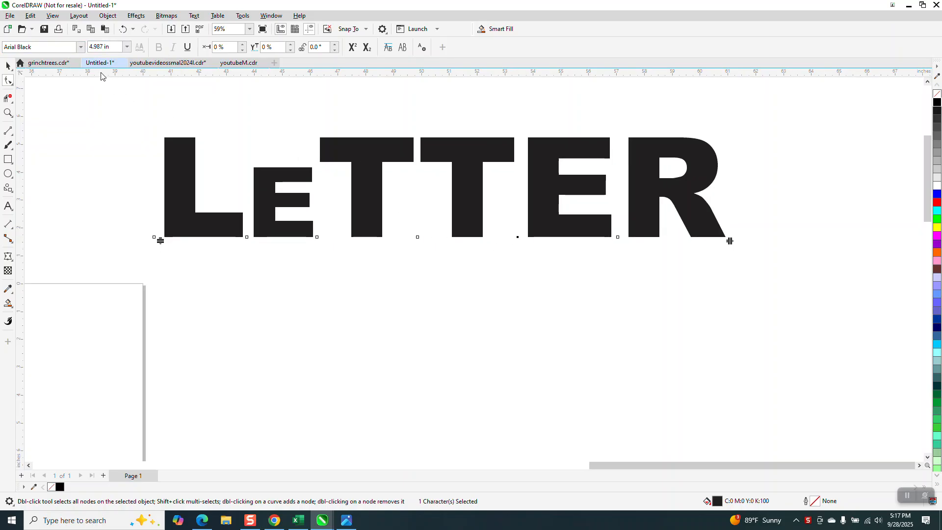
{"action": "left_click_drag", "start_coordinate": [114, 47], "coordinate": [69, 50]}
{"action": "type", "text": "3."}
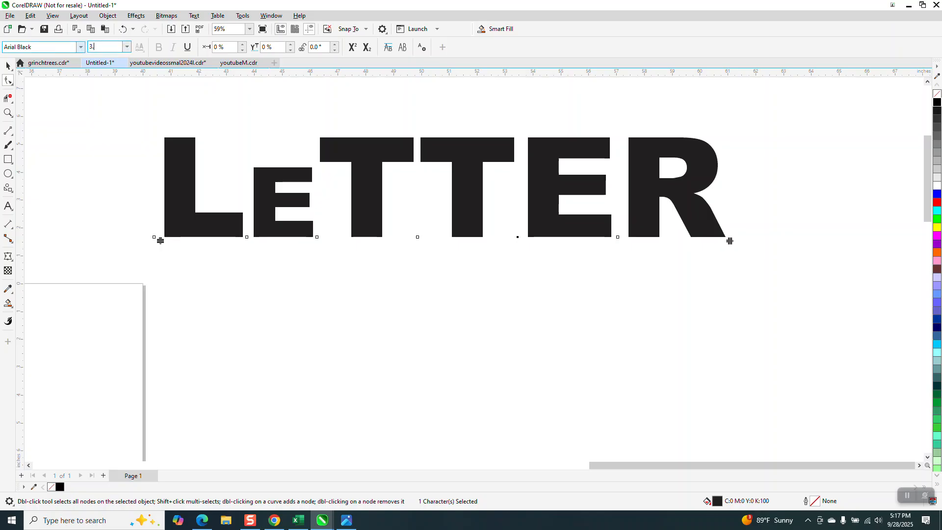
{"action": "type", "text": "5"}
{"action": "key", "text": "Return"}
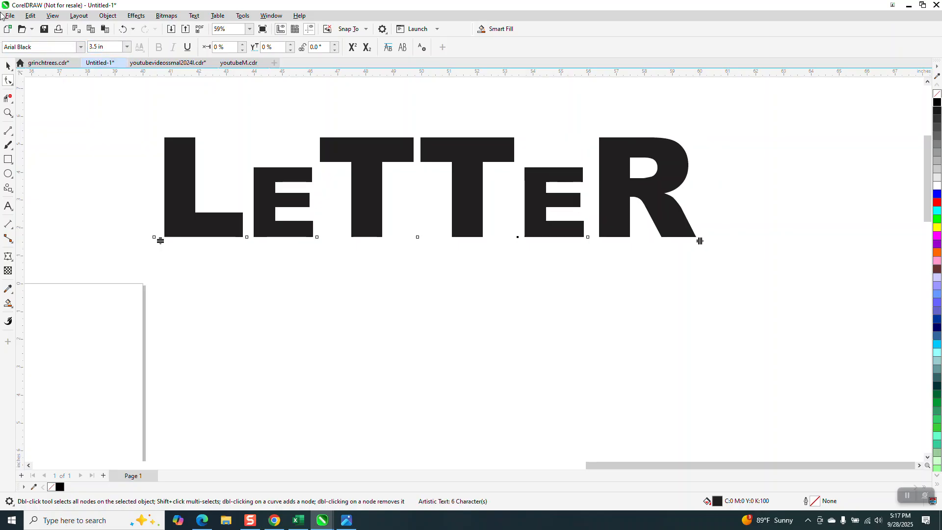
- Break the resized LETTER text apart into individual letters
{"action": "left_click", "coordinate": [8, 66]}
{"action": "left_click_drag", "start_coordinate": [127, 90], "coordinate": [714, 341]}
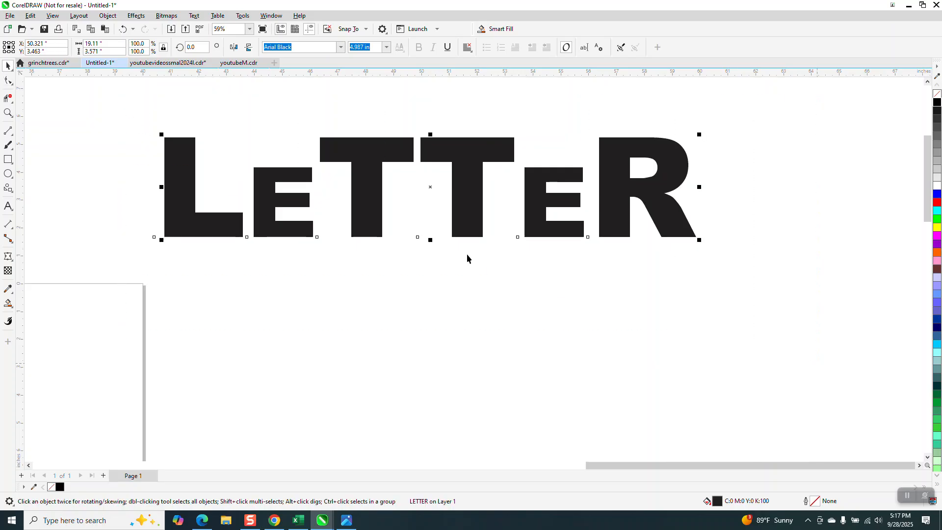
{"action": "left_click", "coordinate": [107, 16]}
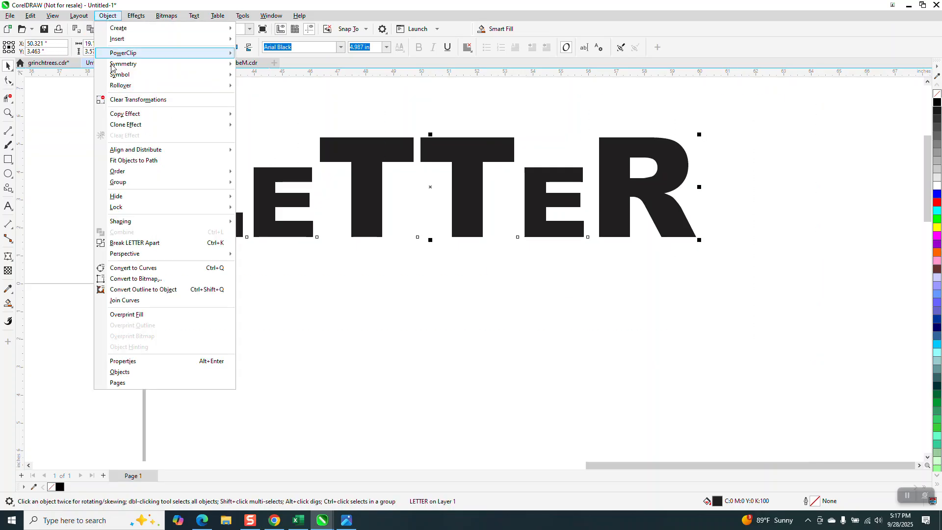
{"action": "left_click", "coordinate": [131, 244]}
- Convert all the separated letters to curves and give them no fill and a black hairline outline
{"action": "left_click_drag", "start_coordinate": [122, 112], "coordinate": [699, 285]}
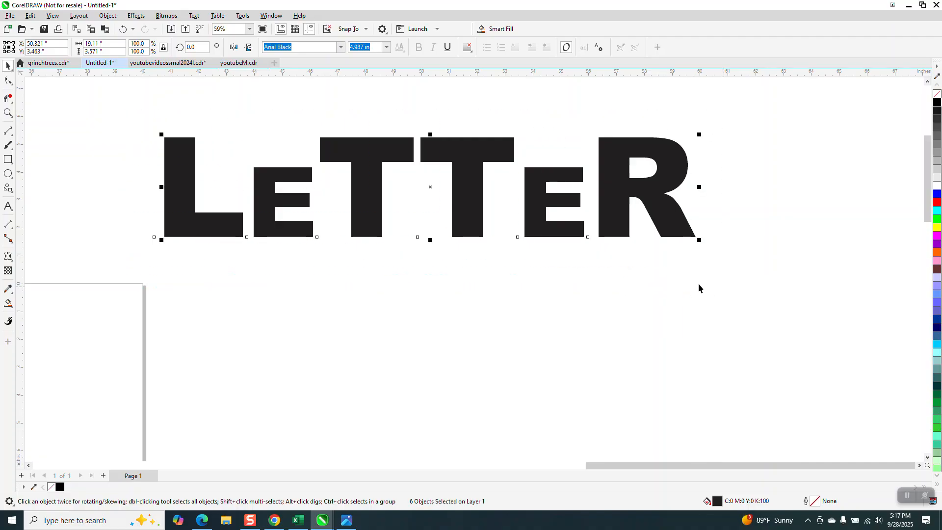
{"action": "left_click", "coordinate": [107, 16]}
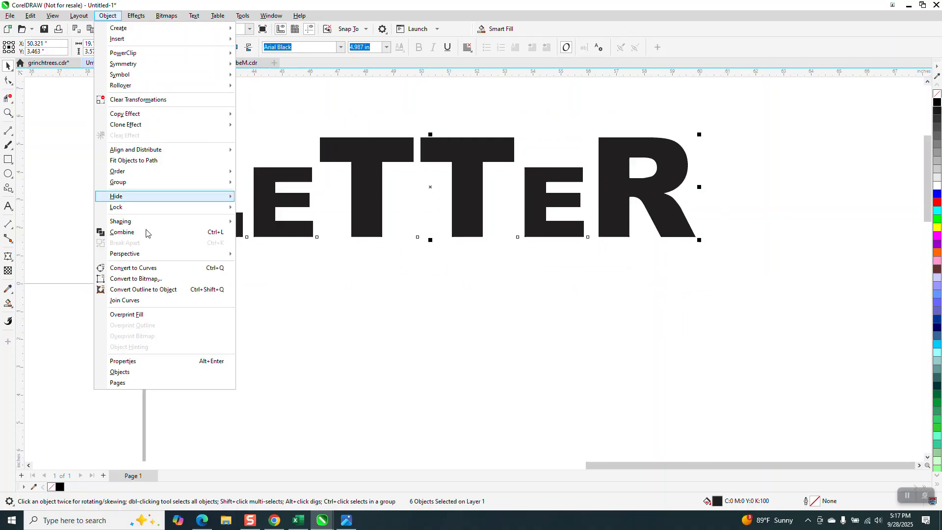
{"action": "left_click", "coordinate": [150, 268]}
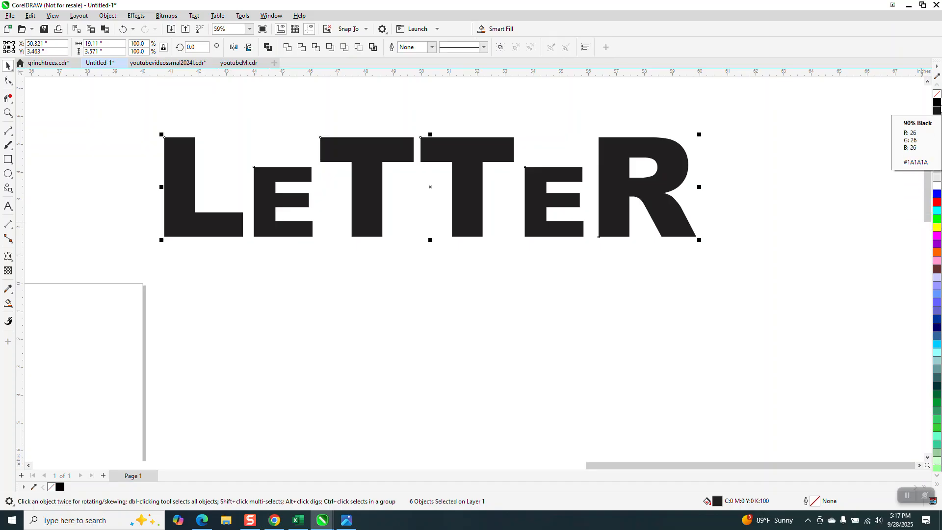
{"action": "left_click", "coordinate": [938, 98]}
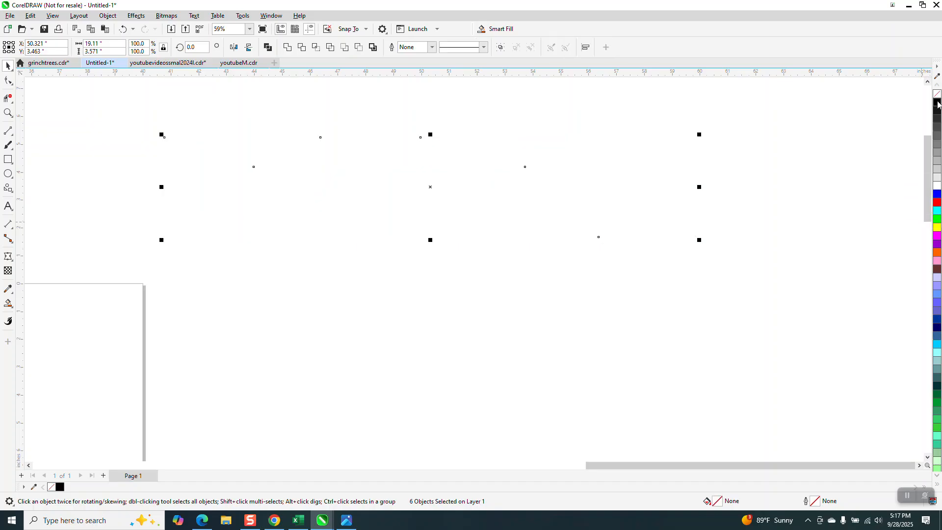
{"action": "right_click", "coordinate": [938, 102]}
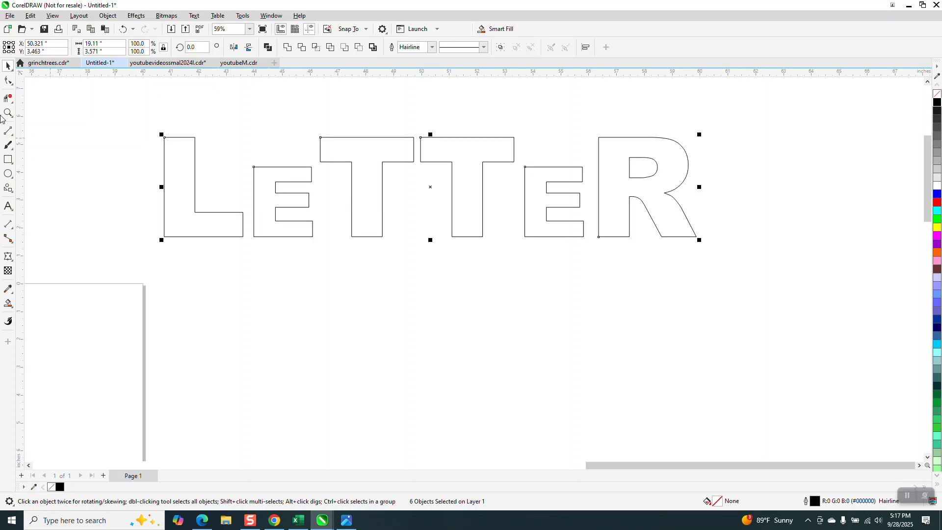
- Stretch the right end of the first T's crossbar into the second T and delete the overlapping segments to join both crossbars
{"action": "left_click", "coordinate": [8, 81]}
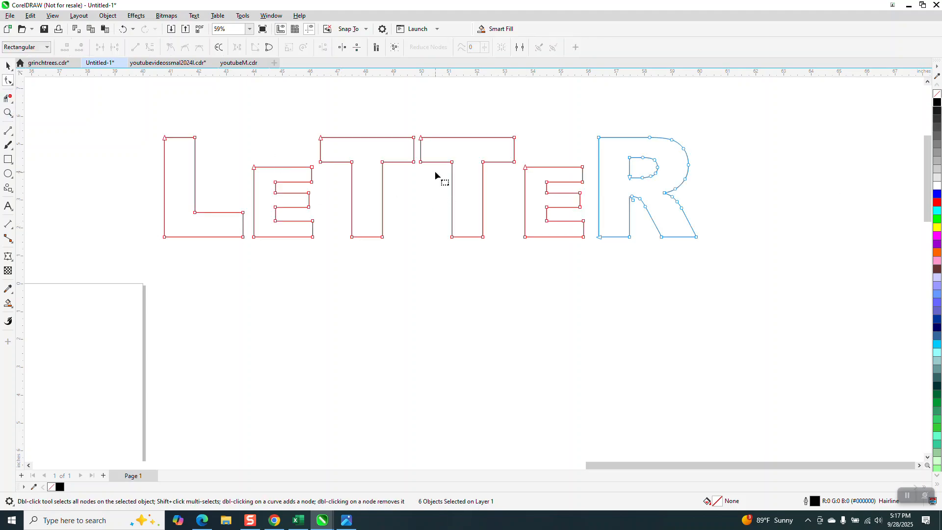
{"action": "left_click", "coordinate": [9, 113]}
{"action": "left_click_drag", "start_coordinate": [187, 114], "coordinate": [659, 318]}
{"action": "left_click", "coordinate": [8, 81]}
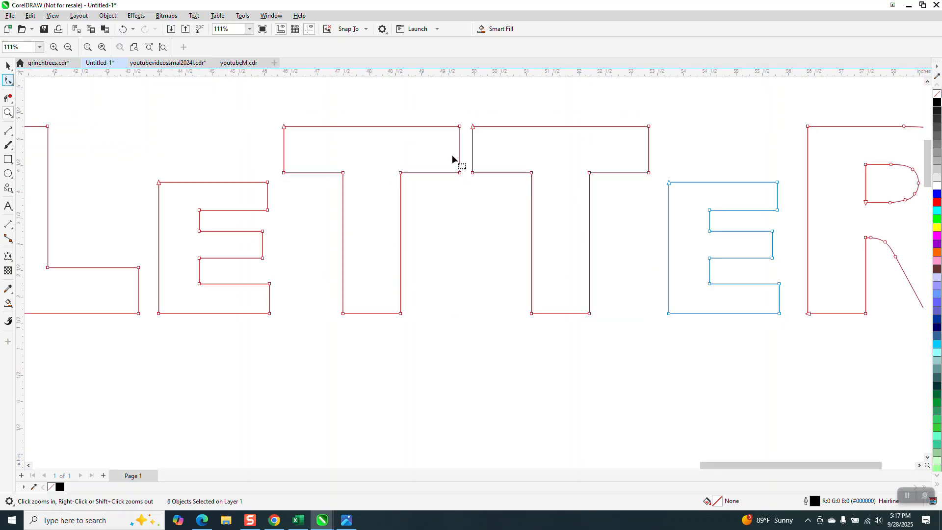
{"action": "left_click_drag", "start_coordinate": [455, 120], "coordinate": [496, 185]}
{"action": "left_click_drag", "start_coordinate": [454, 119], "coordinate": [460, 187]}
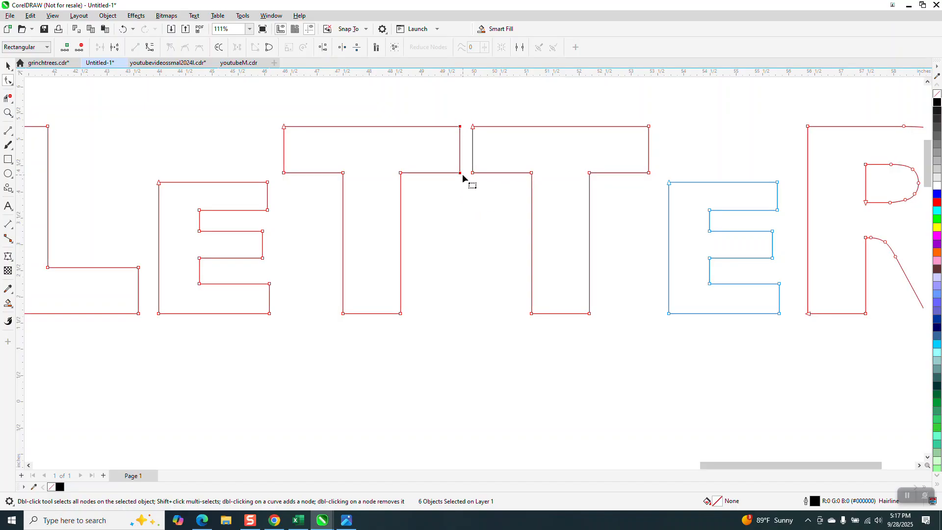
{"action": "left_click_drag", "start_coordinate": [449, 111], "coordinate": [490, 215]}
{"action": "left_click_drag", "start_coordinate": [454, 120], "coordinate": [473, 190]}
{"action": "left_click_drag", "start_coordinate": [438, 102], "coordinate": [463, 181]}
{"action": "left_click_drag", "start_coordinate": [461, 176], "coordinate": [488, 173]}
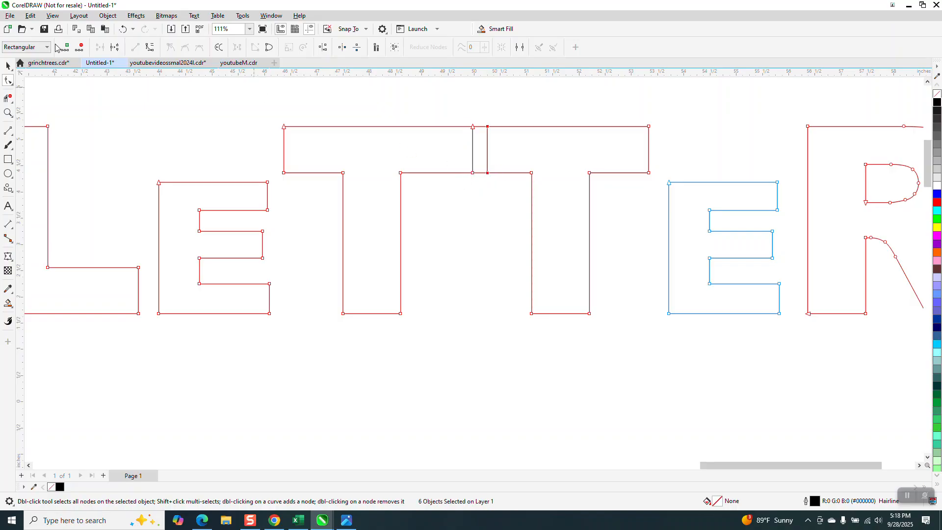
{"action": "left_click", "coordinate": [7, 98]}
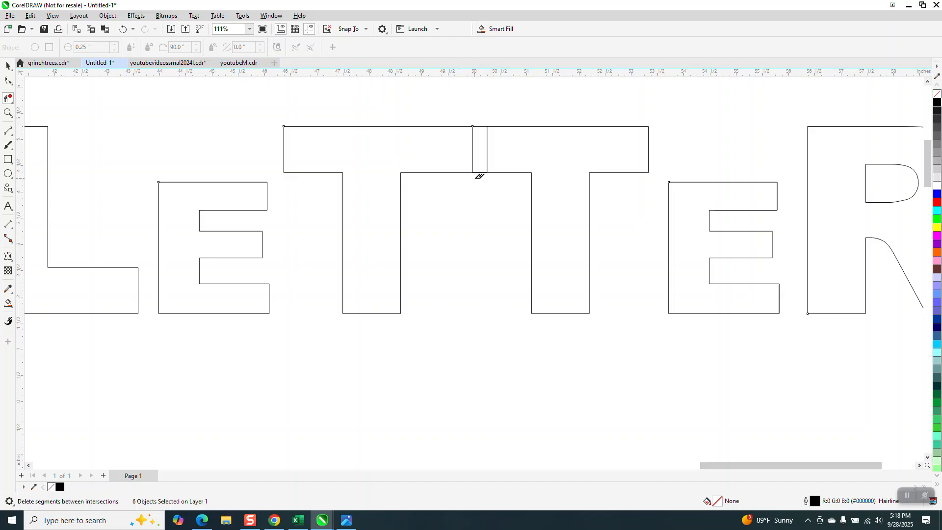
{"action": "left_click_drag", "start_coordinate": [460, 144], "coordinate": [531, 160]}
- Extend the joined crossbar over both Es, to the first E's left edge and about the second E's right edge
{"action": "left_click", "coordinate": [8, 81]}
{"action": "left_click_drag", "start_coordinate": [293, 122], "coordinate": [159, 168]}
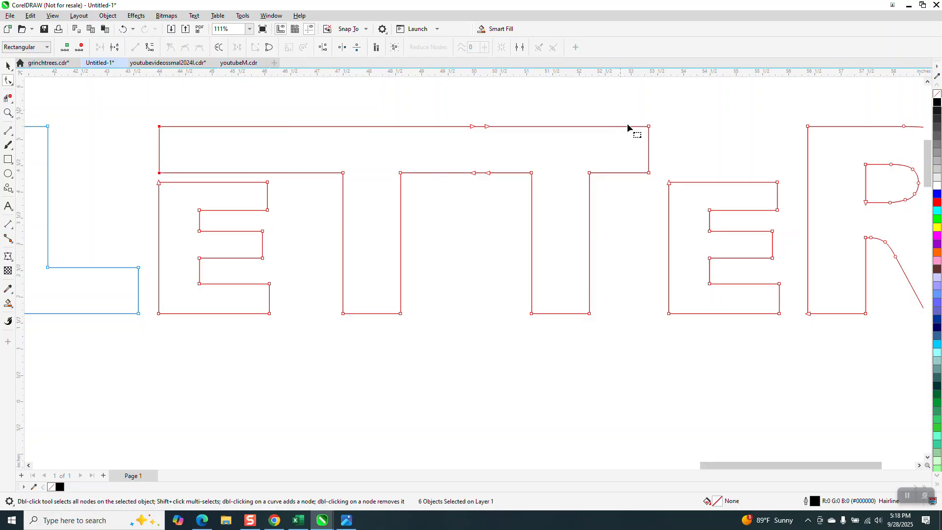
{"action": "left_click_drag", "start_coordinate": [671, 197], "coordinate": [670, 197]}
{"action": "mouse_move", "coordinate": [637, 122]}
{"action": "left_mouse_down"}
{"action": "mouse_move", "coordinate": [653, 193]}
{"action": "mouse_move", "coordinate": [663, 179]}
{"action": "mouse_move", "coordinate": [736, 190]}
{"action": "mouse_move", "coordinate": [785, 182]}
{"action": "left_mouse_up"}
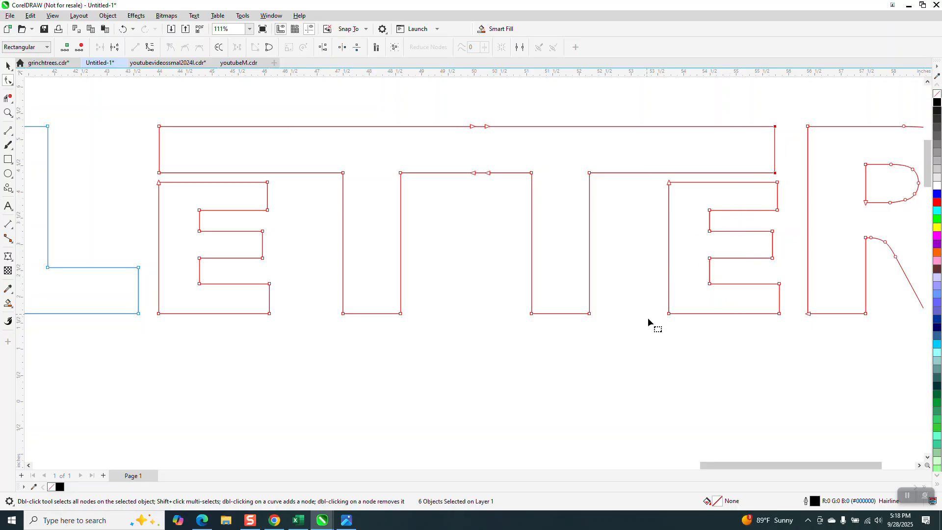
- Raise all lower-edge nodes of the joined crossbar slightly to widen the gap above the two Es
{"action": "scroll", "coordinate": [448, 236], "scroll_direction": "down", "scroll_amount": 1}
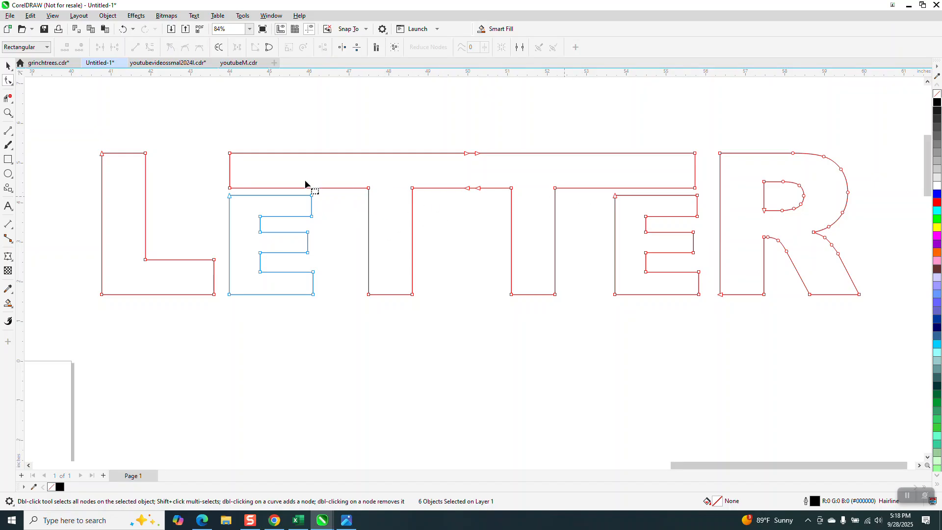
{"action": "left_click", "coordinate": [8, 113]}
{"action": "left_click_drag", "start_coordinate": [214, 152], "coordinate": [761, 275]}
{"action": "left_click", "coordinate": [5, 80]}
{"action": "scroll", "coordinate": [176, 211], "scroll_direction": "down", "scroll_amount": 1}
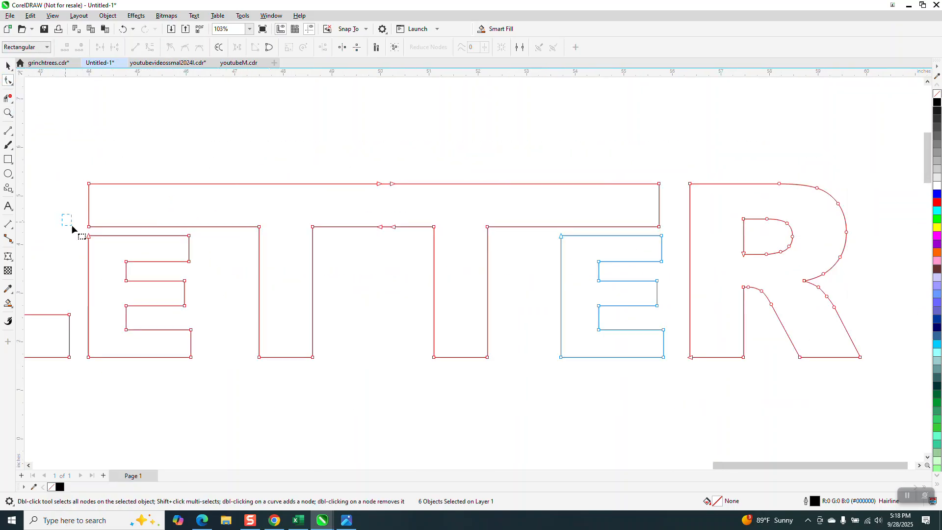
{"action": "left_click_drag", "start_coordinate": [168, 239], "coordinate": [673, 234]}
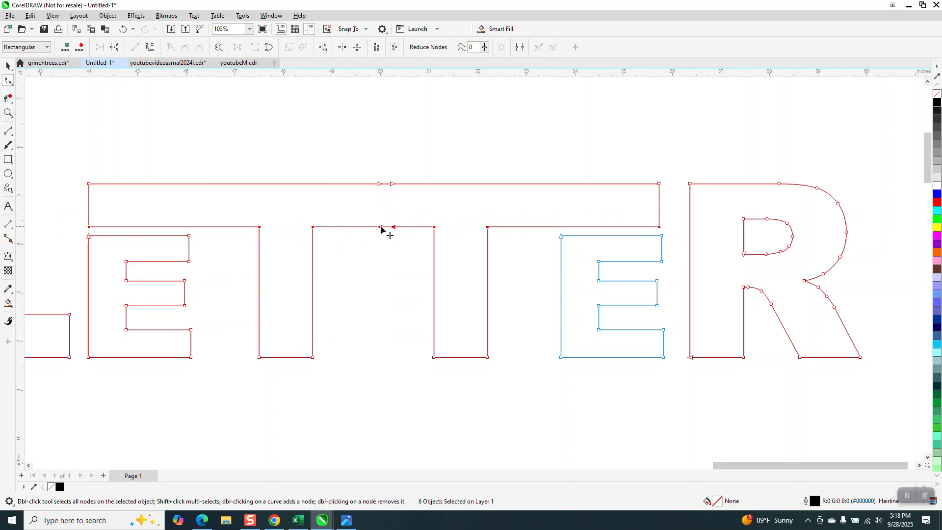
{"action": "left_click_drag", "start_coordinate": [394, 228], "coordinate": [392, 217]}
{"action": "scroll", "coordinate": [392, 297], "scroll_direction": "down", "scroll_amount": 1}
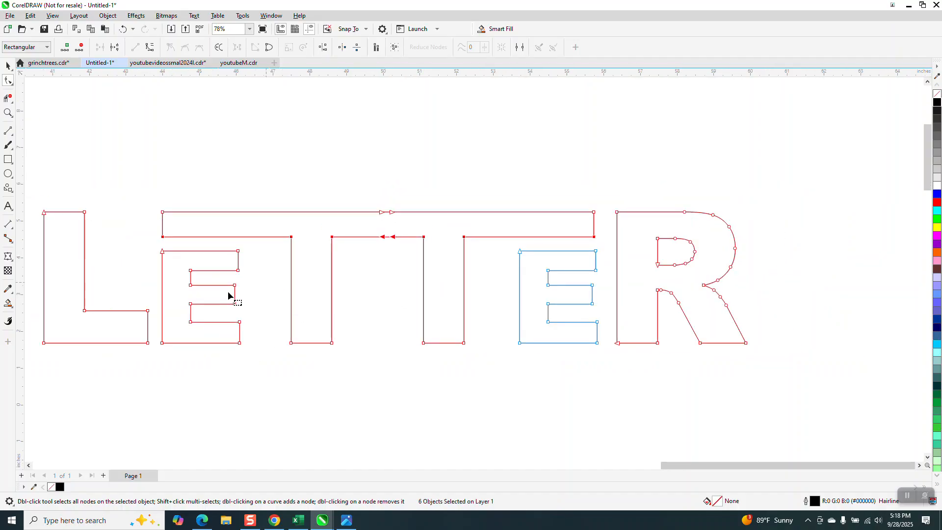
{"action": "scroll", "coordinate": [221, 287], "scroll_direction": "down", "scroll_amount": 1}
- Deselect the outlined lettering and set the document's nudge distance to 4 inches
{"action": "left_click", "coordinate": [8, 66]}
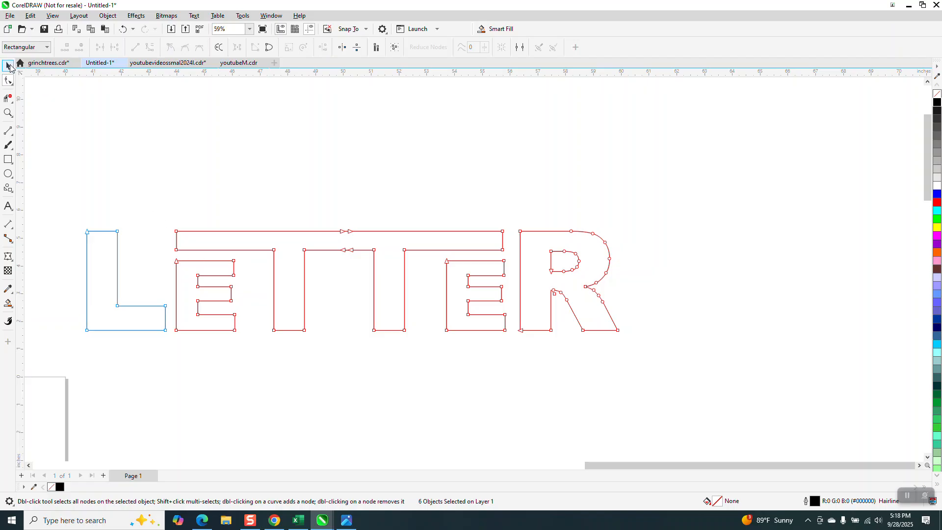
{"action": "scroll", "coordinate": [219, 194], "scroll_direction": "down", "scroll_amount": 2}
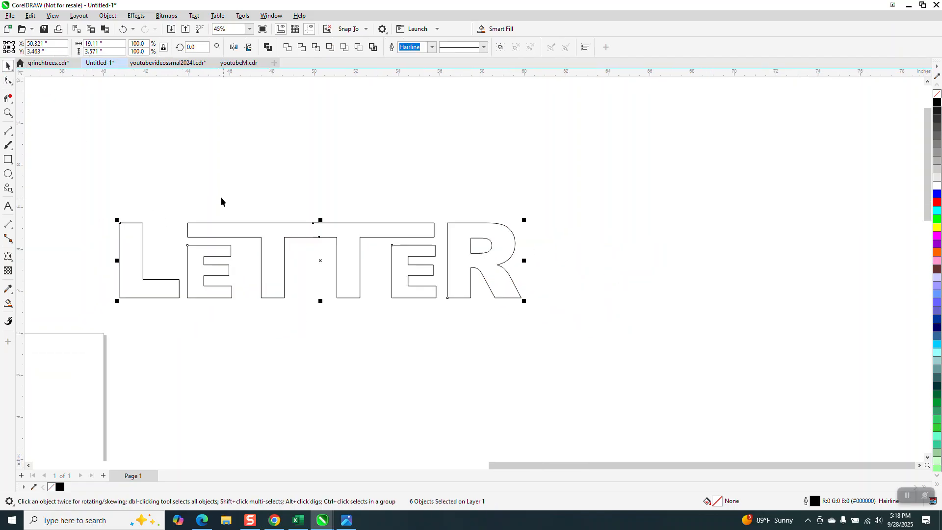
{"action": "left_click", "coordinate": [157, 121]}
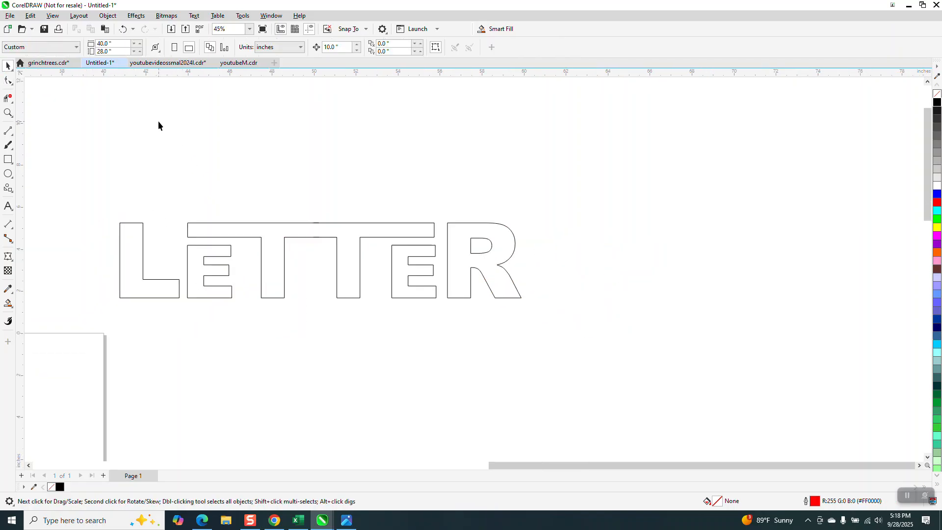
{"action": "double_click", "coordinate": [342, 49]}
{"action": "type", "text": "4"}
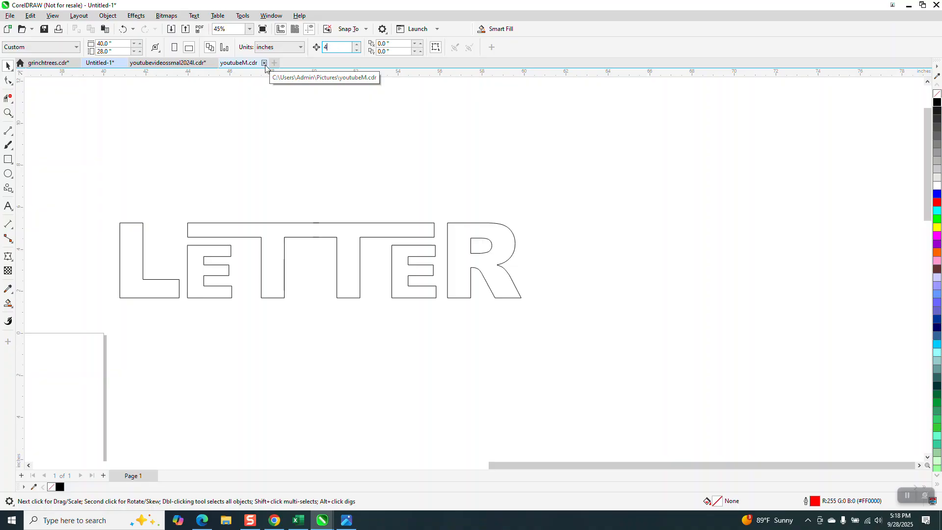
- Smart-fill the L, both Es, the joined double T and the R in black, nudging each filled copy down below its outline
{"action": "left_click", "coordinate": [8, 304]}
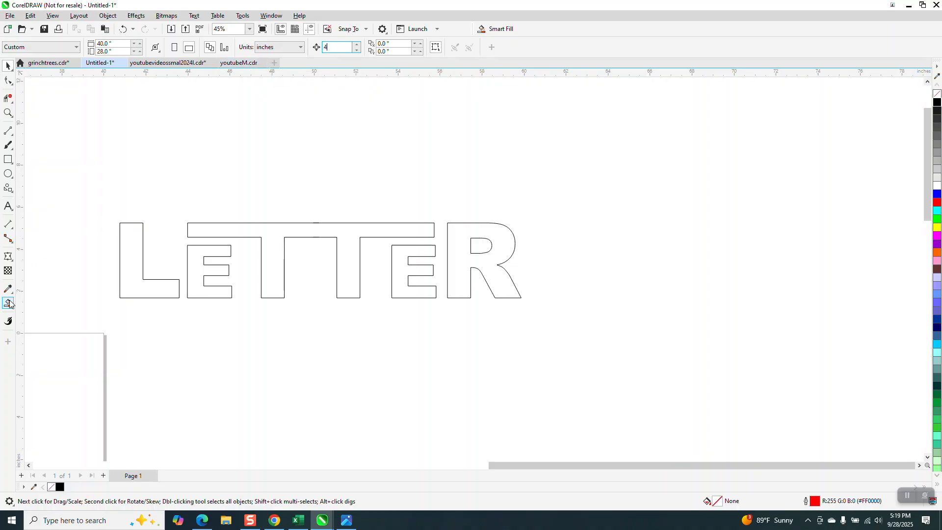
{"action": "left_click", "coordinate": [127, 249]}
{"action": "key", "text": "Down"}
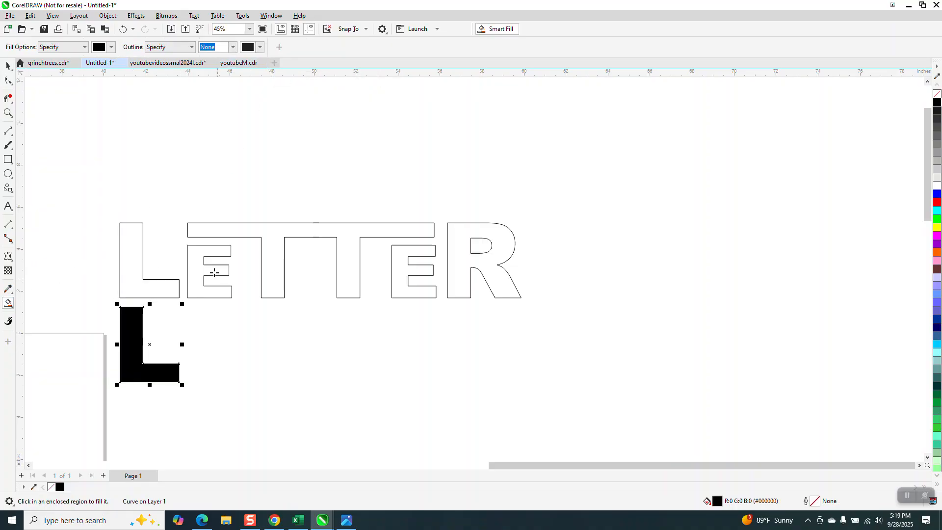
{"action": "left_click", "coordinate": [194, 257]}
{"action": "key", "text": "Down"}
{"action": "left_click", "coordinate": [272, 255]}
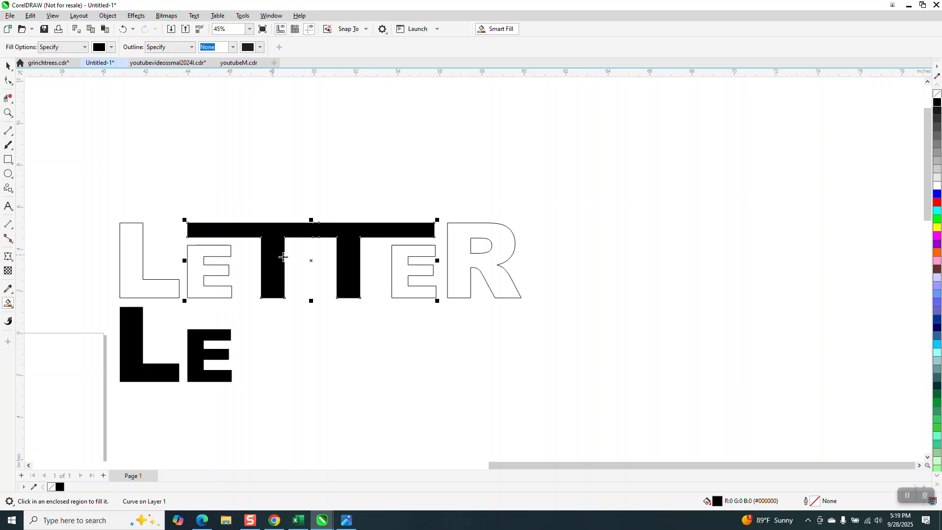
{"action": "key", "text": "Down"}
{"action": "left_click", "coordinate": [410, 269]}
{"action": "key", "text": "Down"}
{"action": "left_click", "coordinate": [450, 263]}
{"action": "key", "text": "Down"}
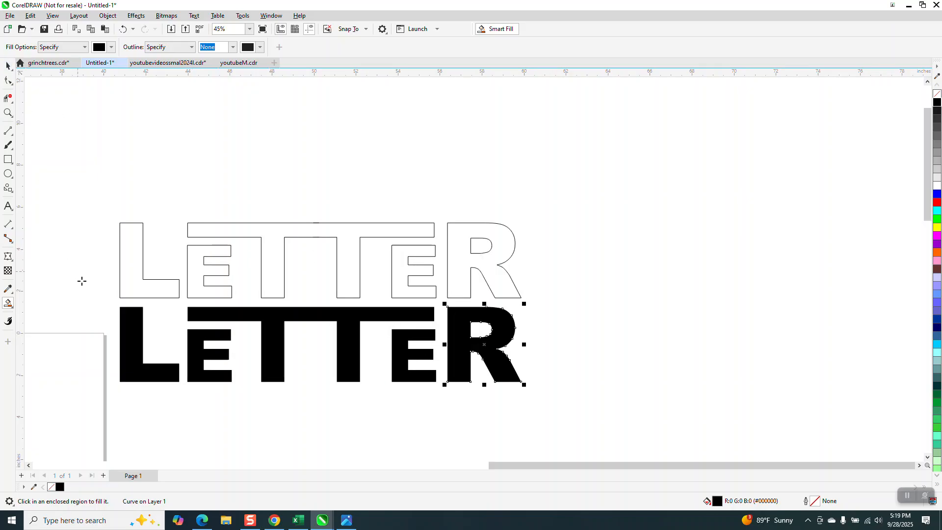
- Group the black filled letters and move the group up into the empty space beyond the outlined lettering's R
{"action": "left_click", "coordinate": [8, 65]}
{"action": "left_click_drag", "start_coordinate": [100, 290], "coordinate": [540, 411]}
{"action": "key", "text": "ctrl+g"}
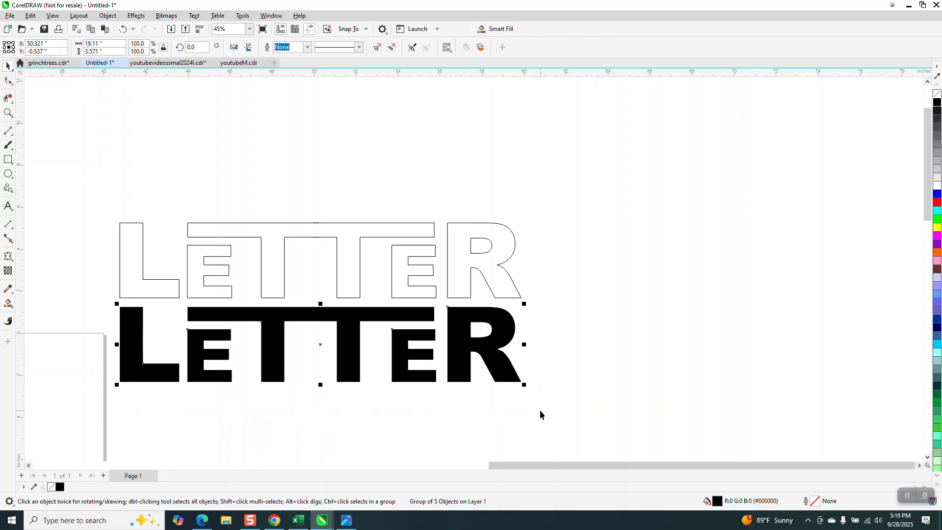
{"action": "scroll", "coordinate": [363, 396], "scroll_direction": "down", "scroll_amount": 2}
{"action": "left_click_drag", "start_coordinate": [330, 358], "coordinate": [712, 206]}
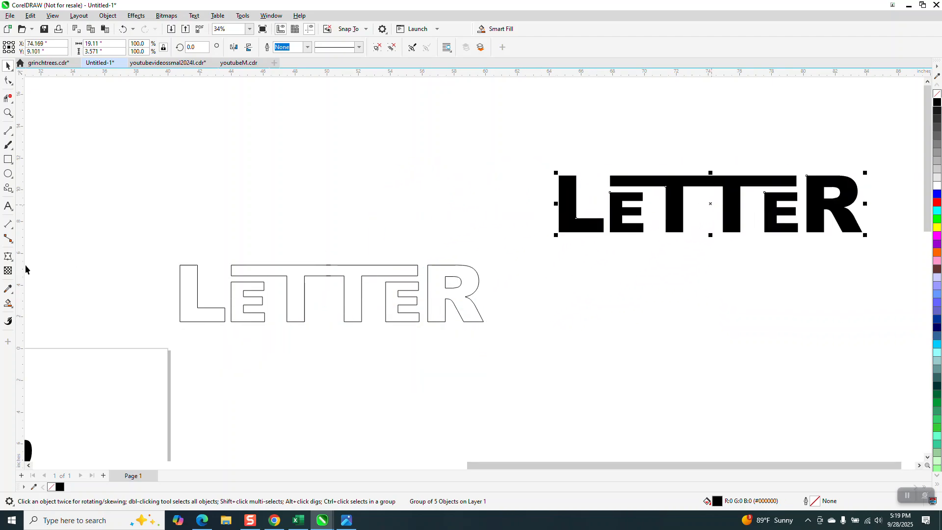
- Duplicate the black lettering group and place the copy 8 inches directly below the original
{"action": "scroll", "coordinate": [237, 372], "scroll_direction": "down", "scroll_amount": 3}
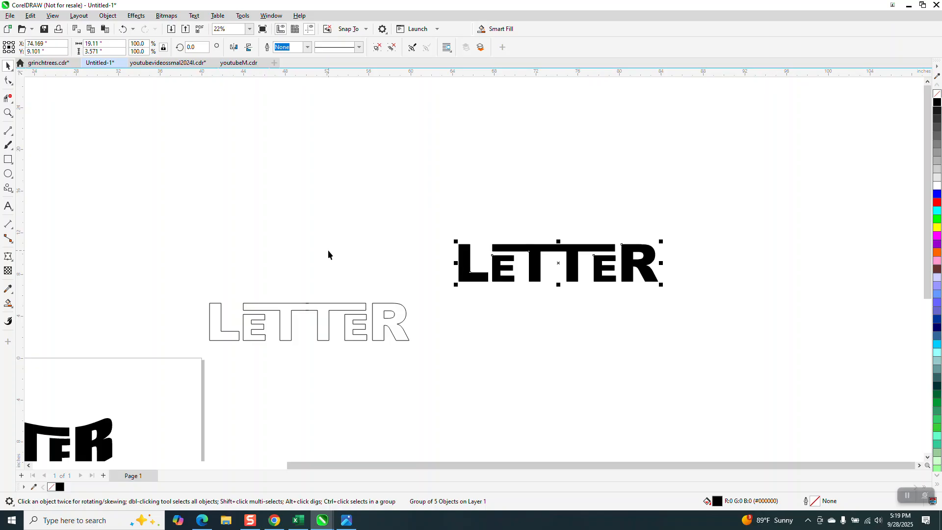
{"action": "key", "text": "ctrl+d"}
{"action": "key", "text": "Down"}
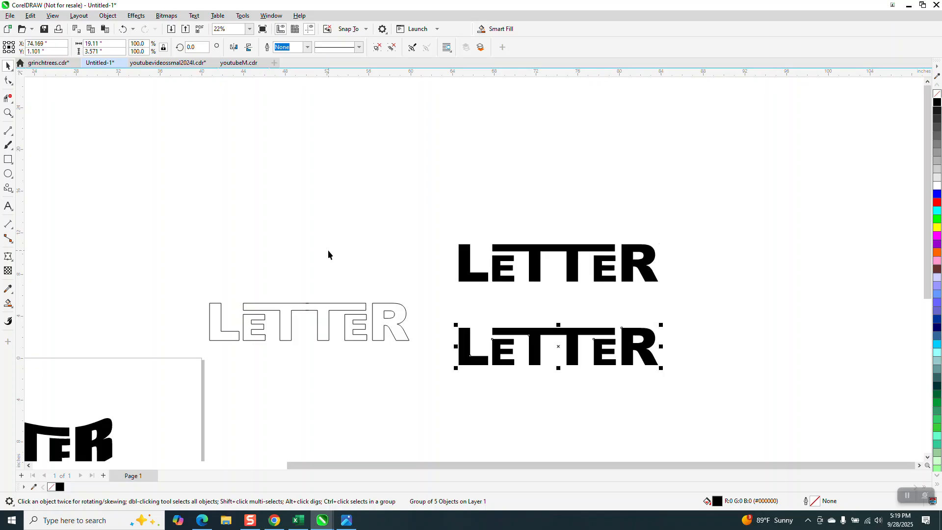
- Draw a wavy banner common shape about 18.84 by 5.64 inches above the two black lettering groups
{"action": "left_click", "coordinate": [14, 194]}
{"action": "left_click", "coordinate": [63, 219]}
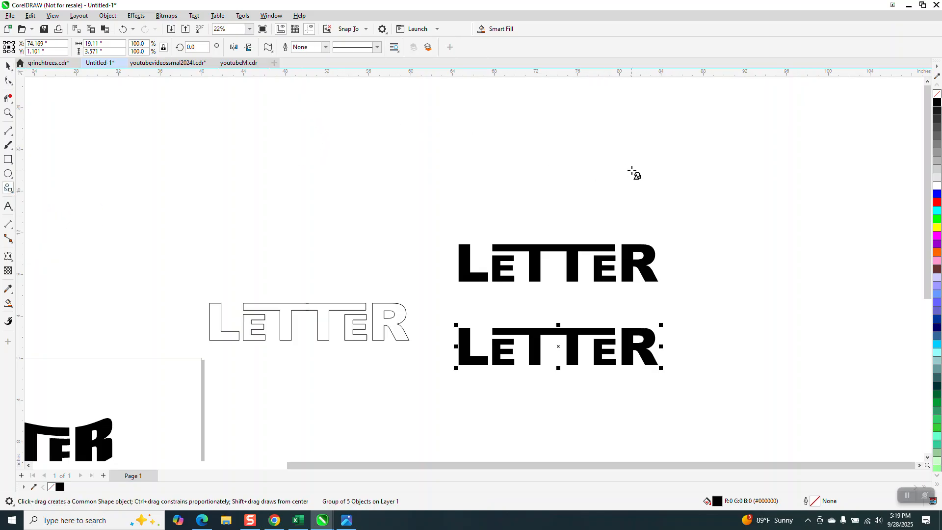
{"action": "mouse_move", "coordinate": [639, 170]}
{"action": "left_mouse_down"}
{"action": "mouse_move", "coordinate": [473, 204]}
{"action": "mouse_move", "coordinate": [441, 216]}
{"action": "mouse_move", "coordinate": [442, 229]}
{"action": "left_mouse_up"}
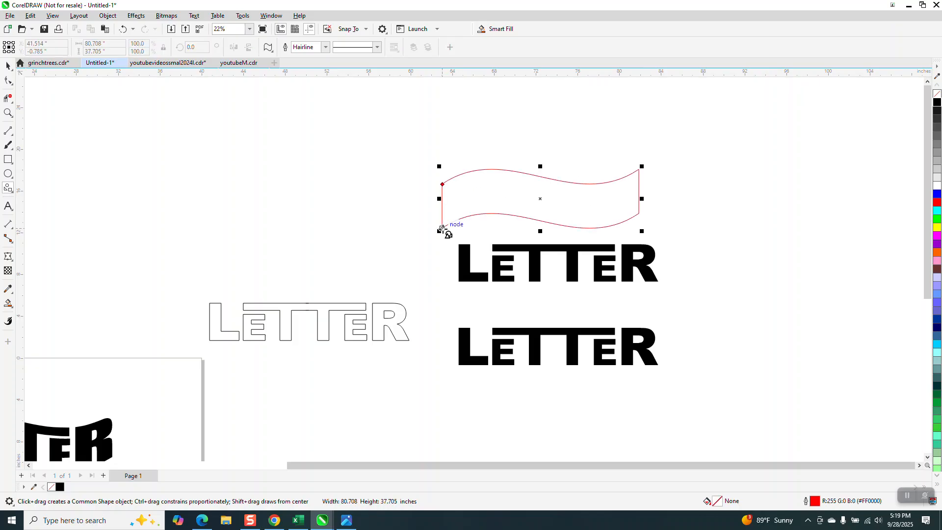
{"action": "left_click", "coordinate": [7, 67]}
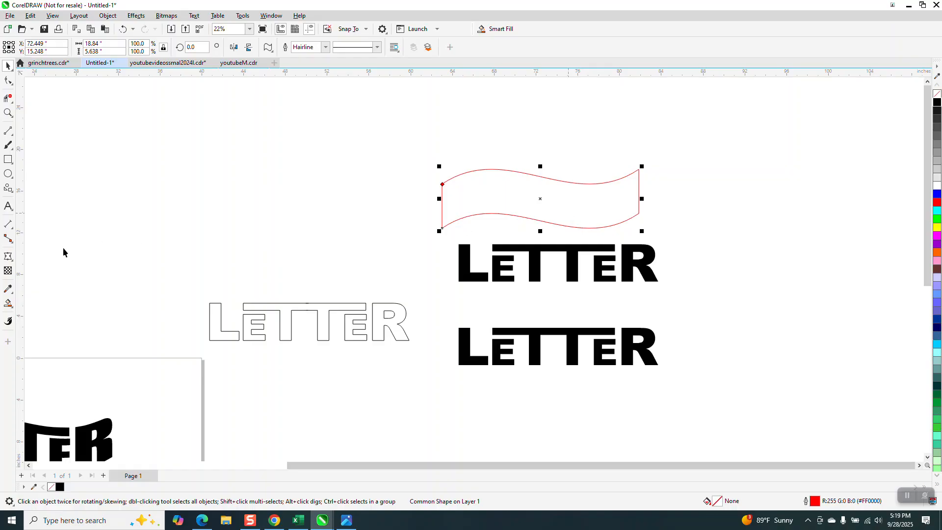
- Smart-fill the wavy banner, nudge the new curve down 20 inches below the lettering, and give it no fill and a black hairline outline
{"action": "left_click", "coordinate": [7, 304]}
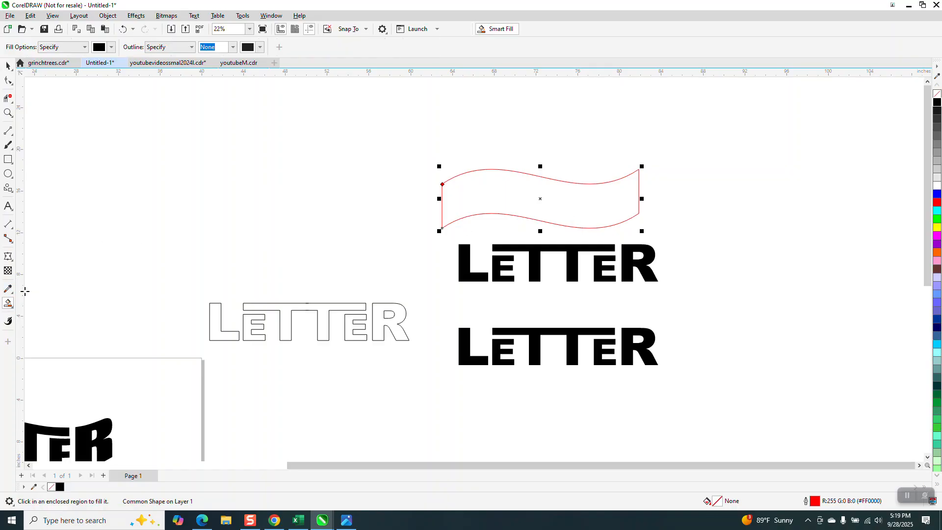
{"action": "left_click", "coordinate": [493, 208]}
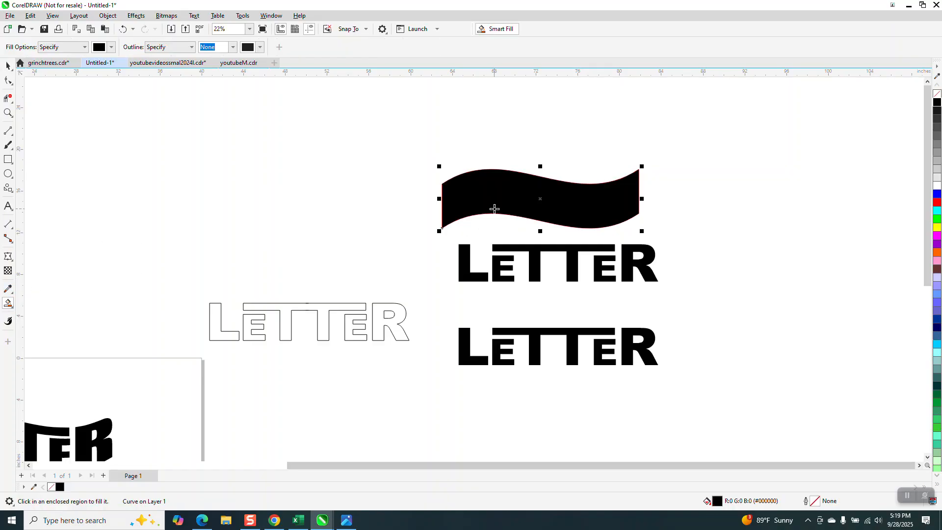
{"action": "key", "text": "Down"}
{"action": "key", "text": "Down"}
{"action": "key", "text": "Down"}
{"action": "key", "text": "Down"}
{"action": "key", "text": "Down"}
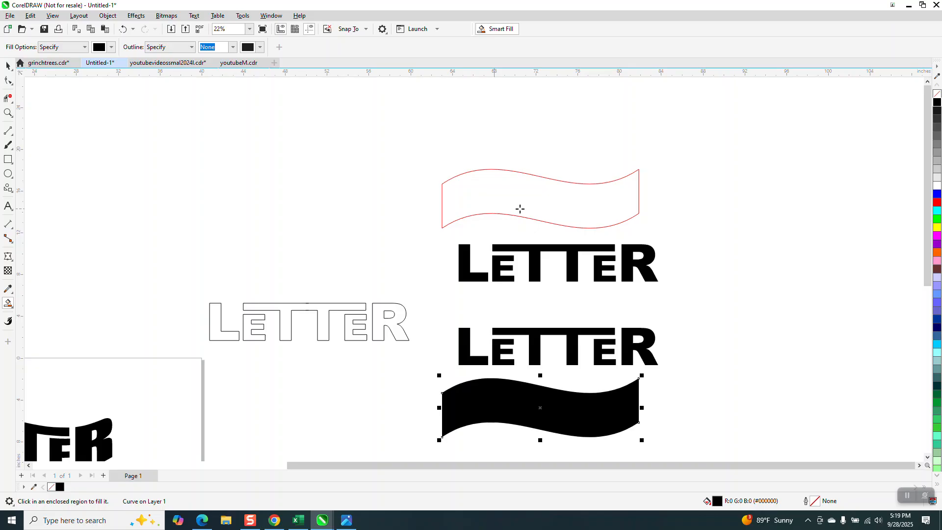
{"action": "left_click", "coordinate": [938, 93]}
{"action": "right_click", "coordinate": [938, 102]}
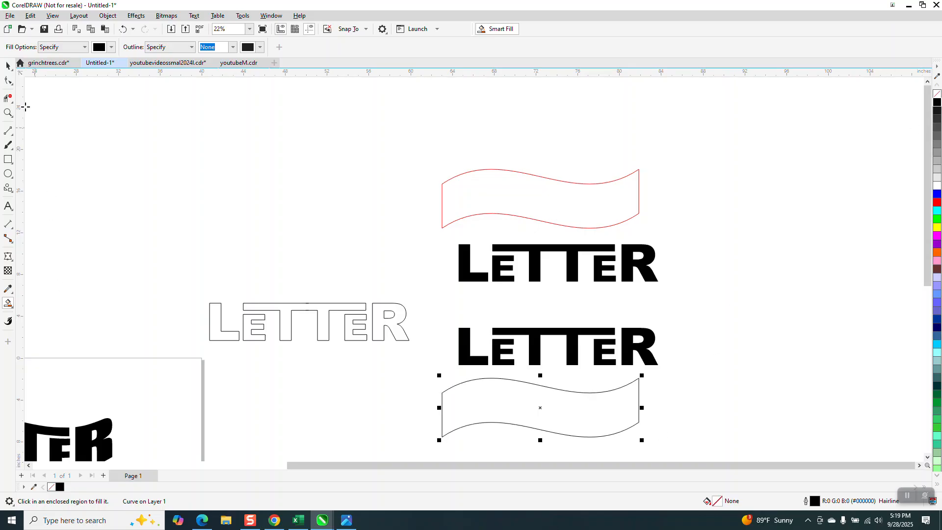
{"action": "key", "text": "space"}
{"action": "left_click", "coordinate": [497, 418]}
{"action": "left_click", "coordinate": [516, 420]}
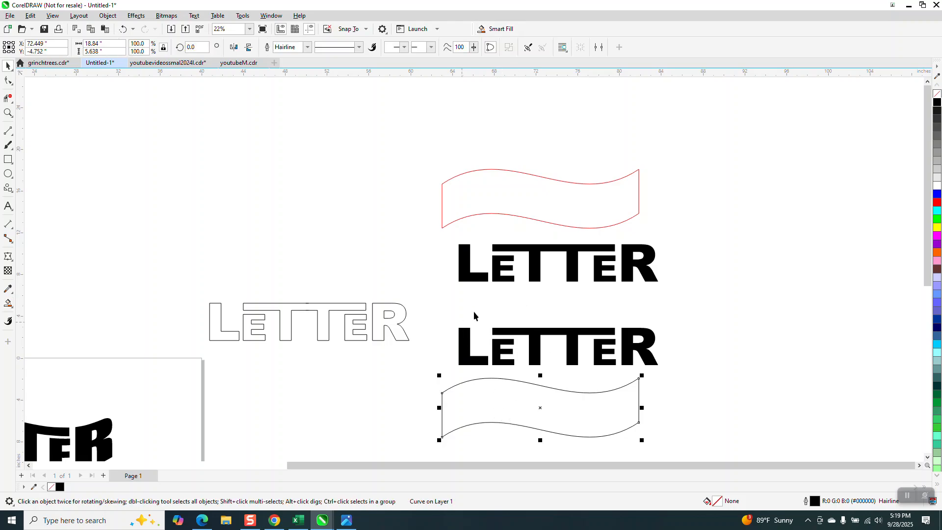
- Apply an envelope to the lower black lettering group, created from the black-outlined wave shape beneath it
{"action": "left_click", "coordinate": [539, 340]}
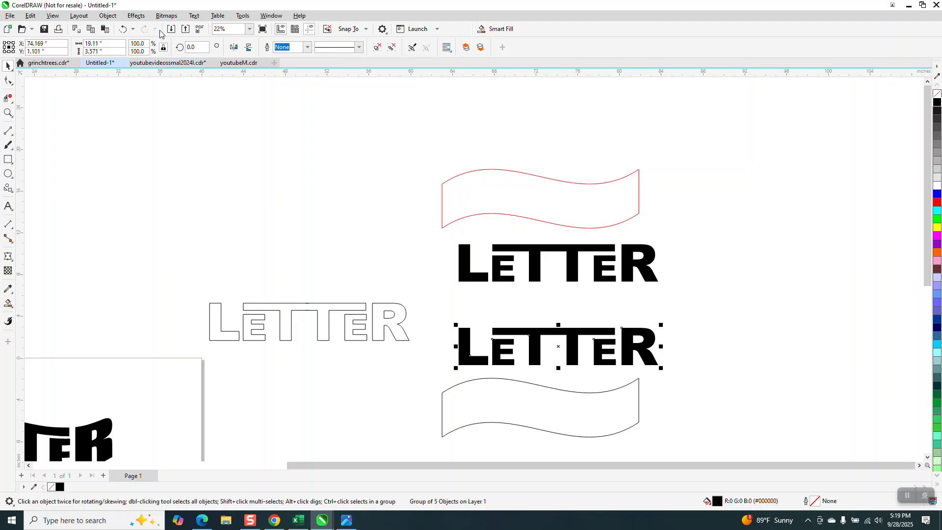
{"action": "left_click", "coordinate": [135, 15]}
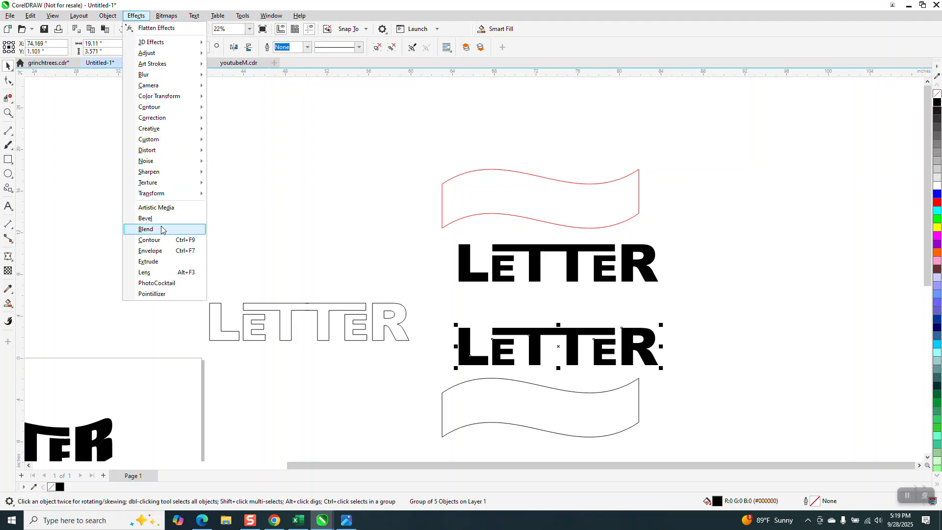
{"action": "left_click", "coordinate": [152, 251]}
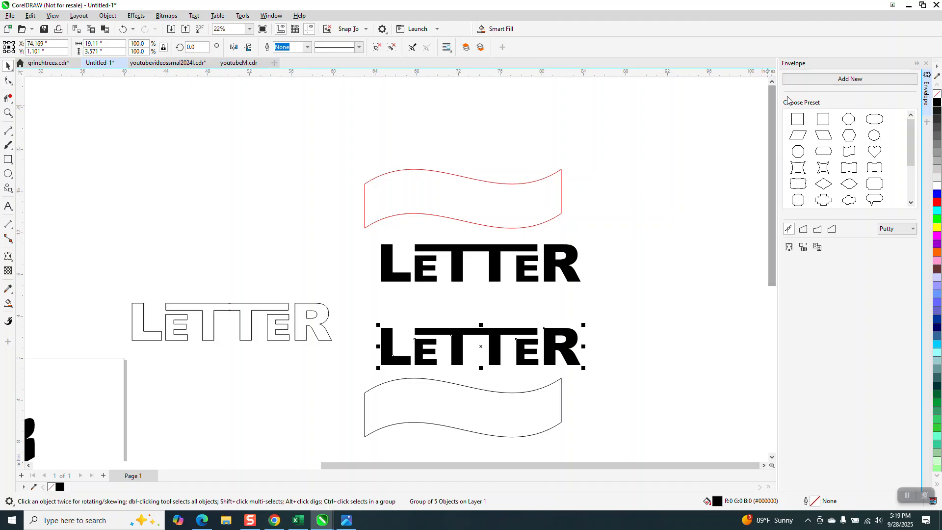
{"action": "left_click", "coordinate": [804, 248]}
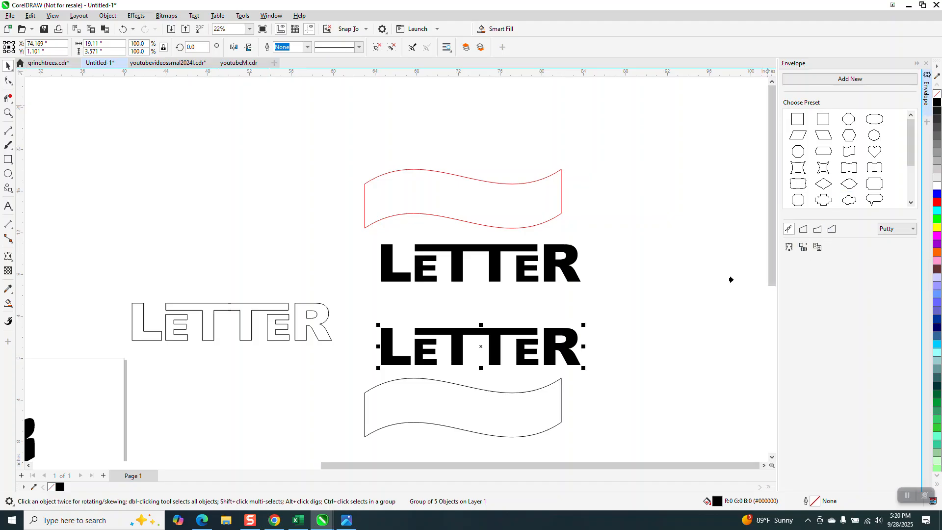
{"action": "left_click", "coordinate": [478, 414]}
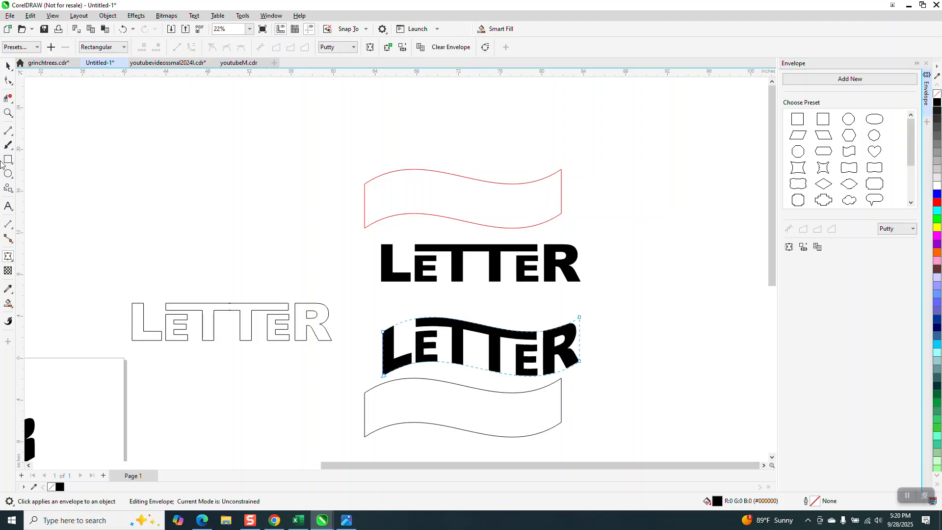
- Center the enveloped lettering horizontally and vertically on the black-outlined wave shape
{"action": "left_click", "coordinate": [4, 70]}
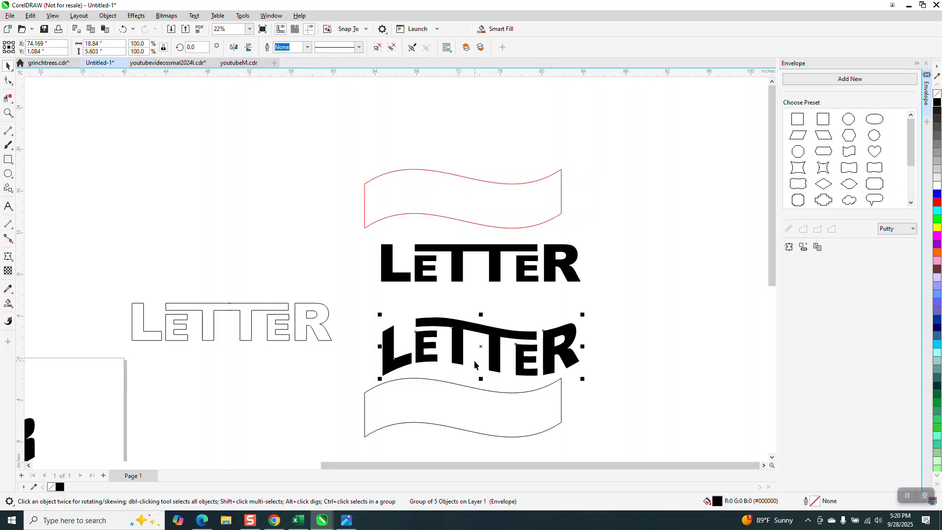
{"action": "left_click", "coordinate": [478, 406], "text": "shift"}
{"action": "key", "text": "c"}
{"action": "key", "text": "e"}
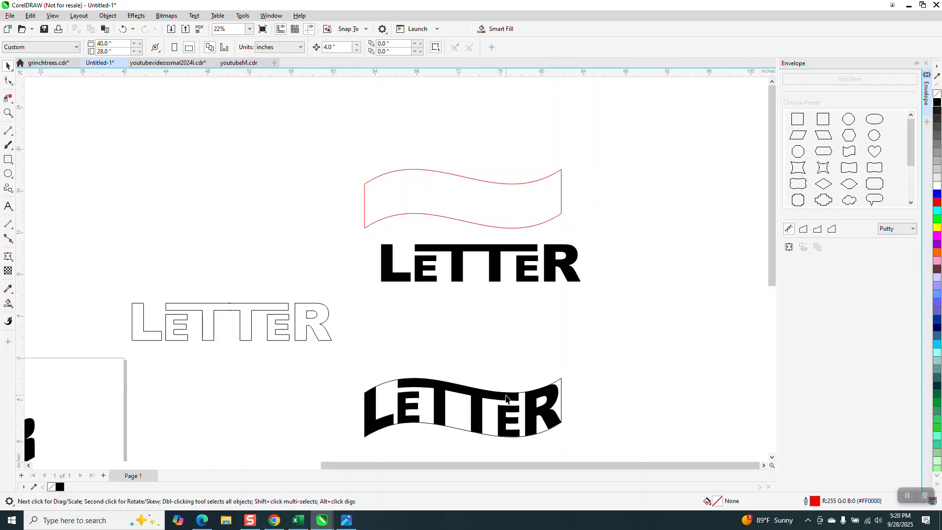
- Move the black-outlined wave up off the curved lettering and delete the original red wavy banner
{"action": "left_click_drag", "start_coordinate": [515, 399], "coordinate": [517, 330]}
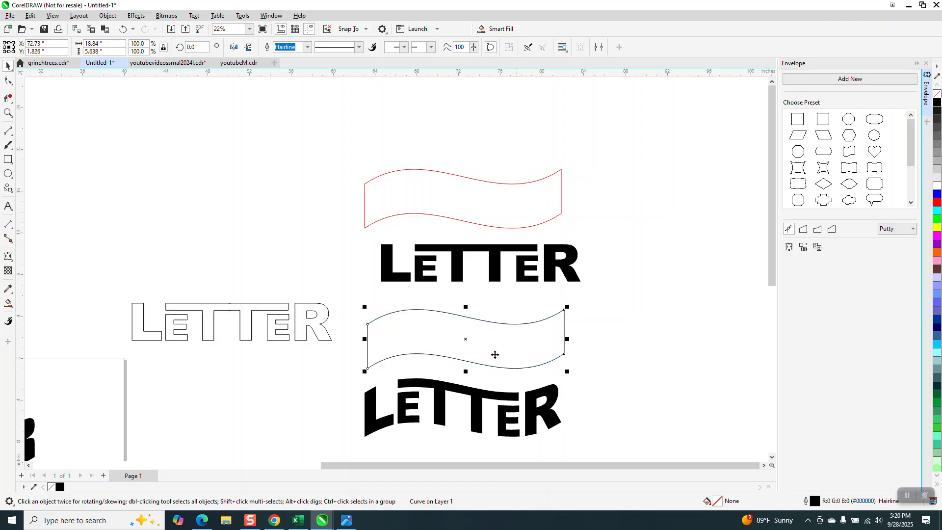
{"action": "left_click", "coordinate": [496, 271]}
{"action": "left_click", "coordinate": [480, 190]}
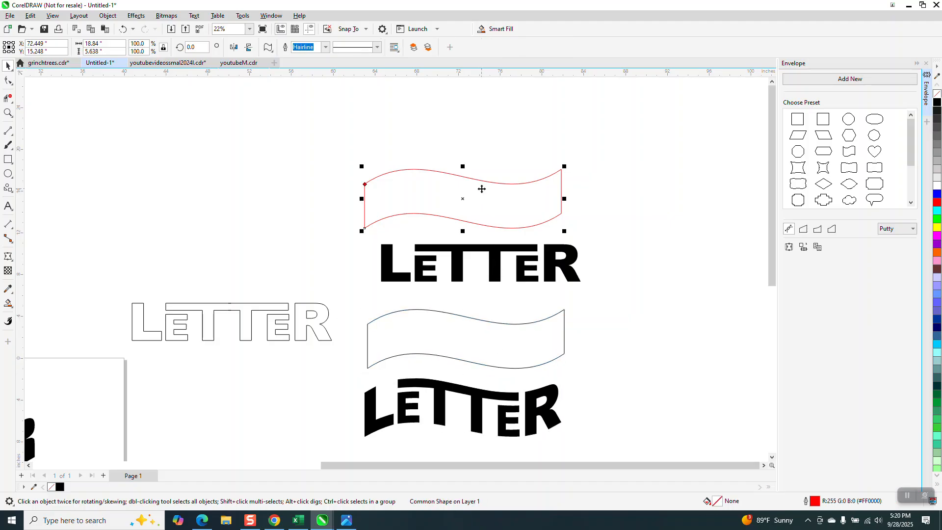
{"action": "key", "text": "Delete"}
- Move the curved example off the page to the empty area above, and place the straight black lettering just above the page
{"action": "left_click", "coordinate": [9, 174]}
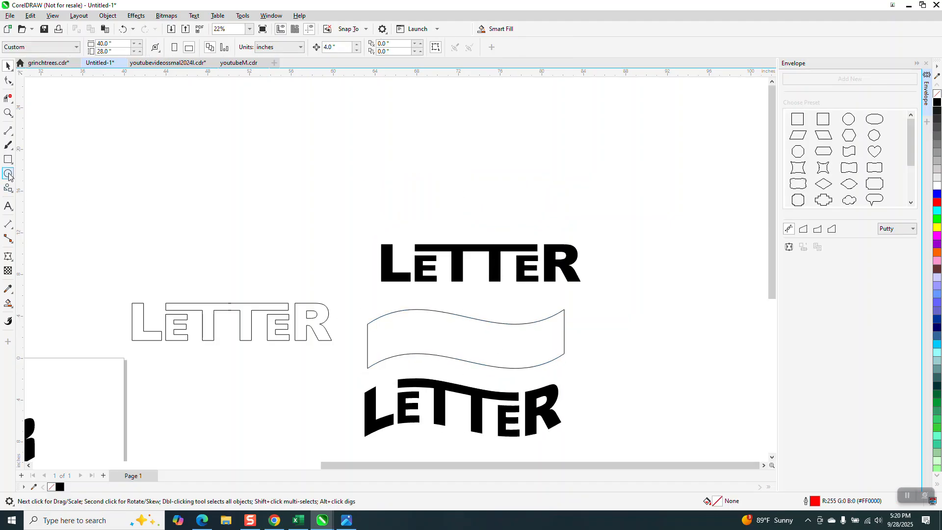
{"action": "scroll", "coordinate": [274, 182], "scroll_direction": "down", "scroll_amount": 4}
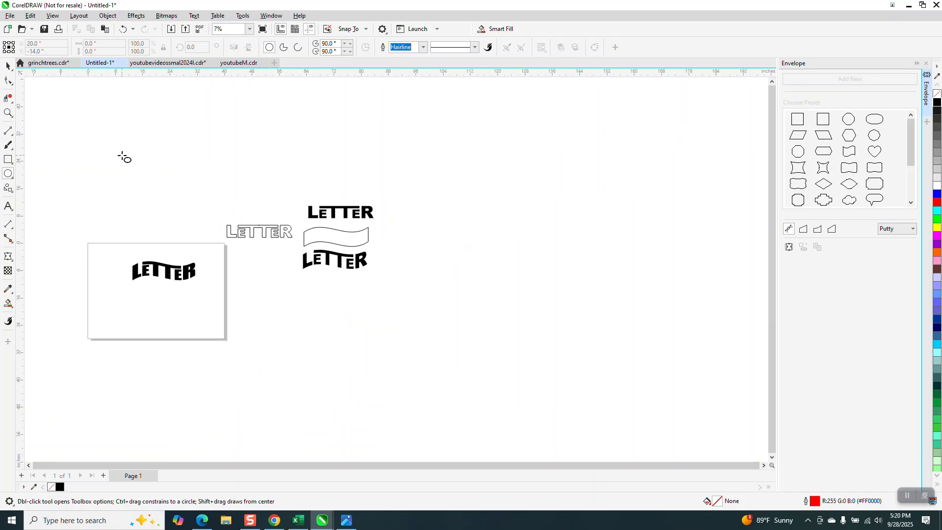
{"action": "left_click", "coordinate": [8, 66]}
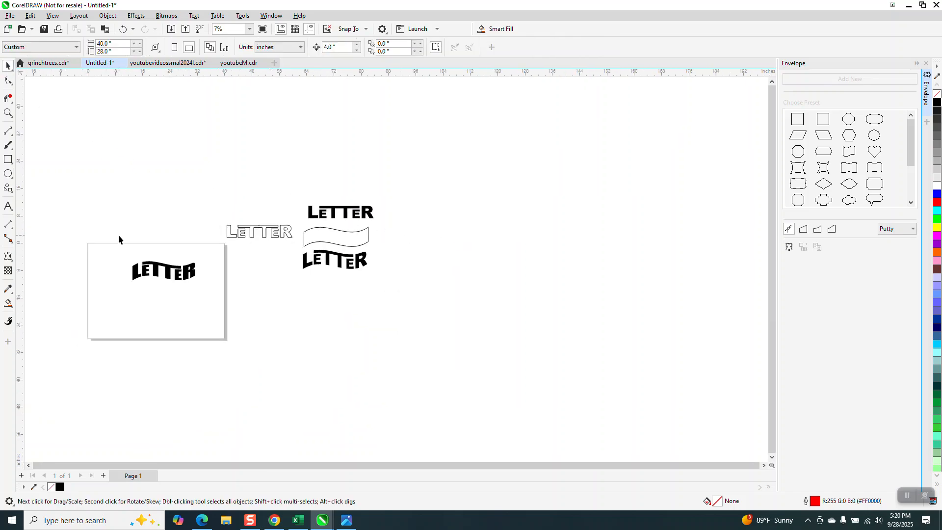
{"action": "left_click_drag", "start_coordinate": [177, 274], "coordinate": [247, 179]}
{"action": "left_click_drag", "start_coordinate": [345, 216], "coordinate": [184, 230]}
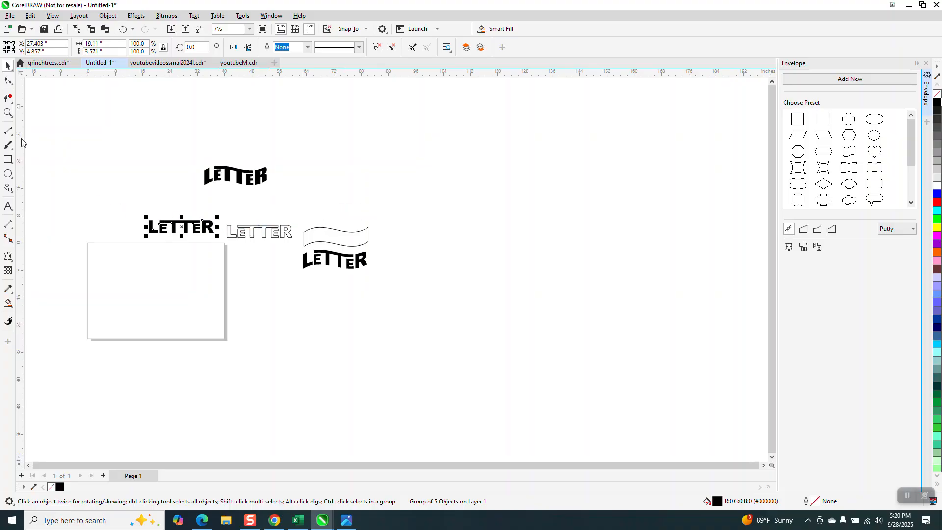
- Draw two concentric circles centred on the page, about 17 inches and about 23.7 inches in diameter
{"action": "left_click", "coordinate": [8, 113]}
{"action": "left_click_drag", "start_coordinate": [117, 196], "coordinate": [389, 381]}
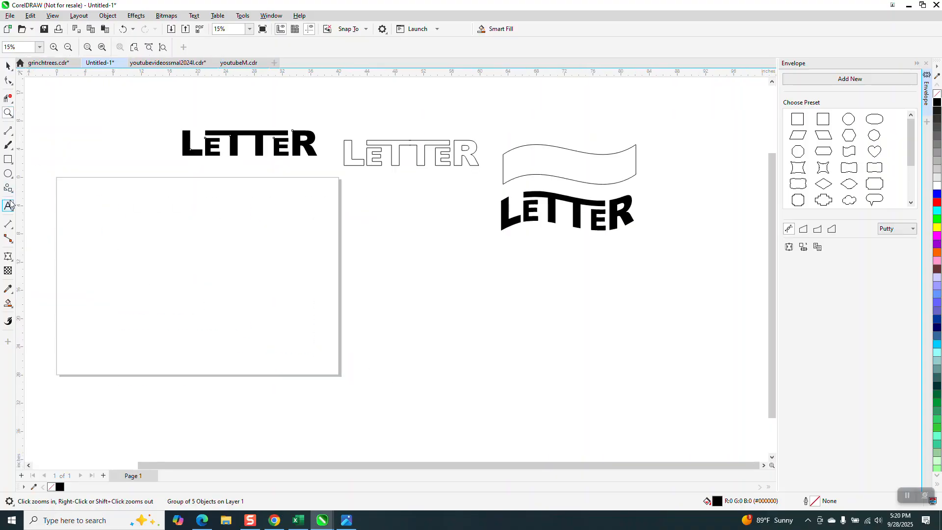
{"action": "left_click", "coordinate": [8, 173]}
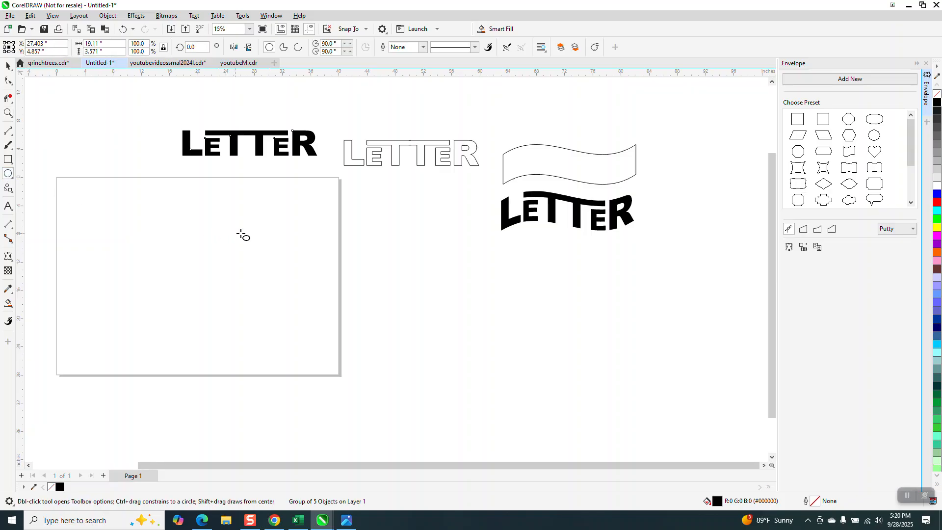
{"action": "left_click_drag", "start_coordinate": [277, 218], "coordinate": [117, 342]}
{"action": "key", "text": "p"}
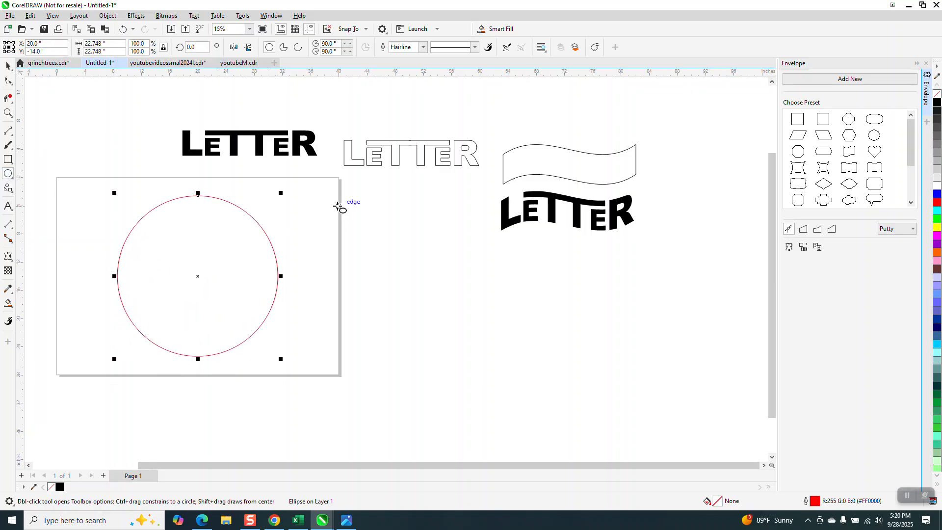
{"action": "left_click_drag", "start_coordinate": [281, 193], "coordinate": [261, 213]}
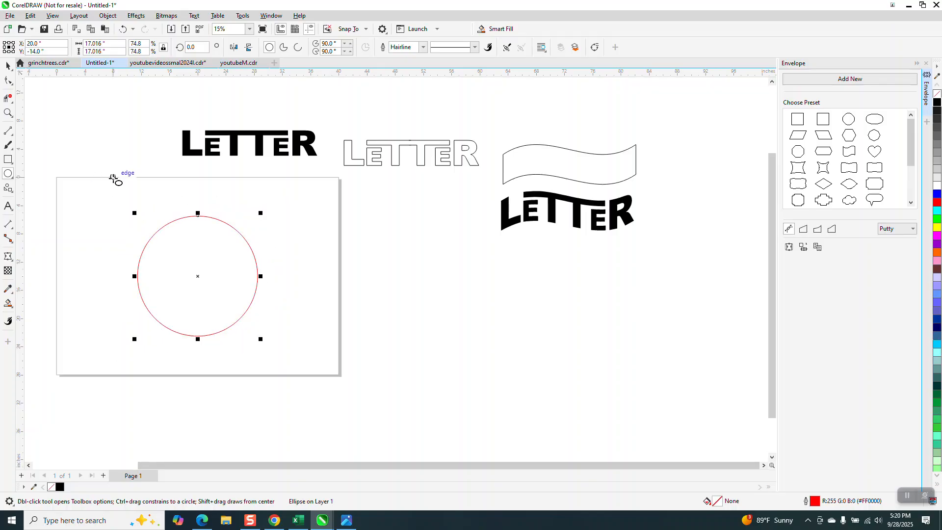
{"action": "left_click_drag", "start_coordinate": [259, 213], "coordinate": [290, 191]}
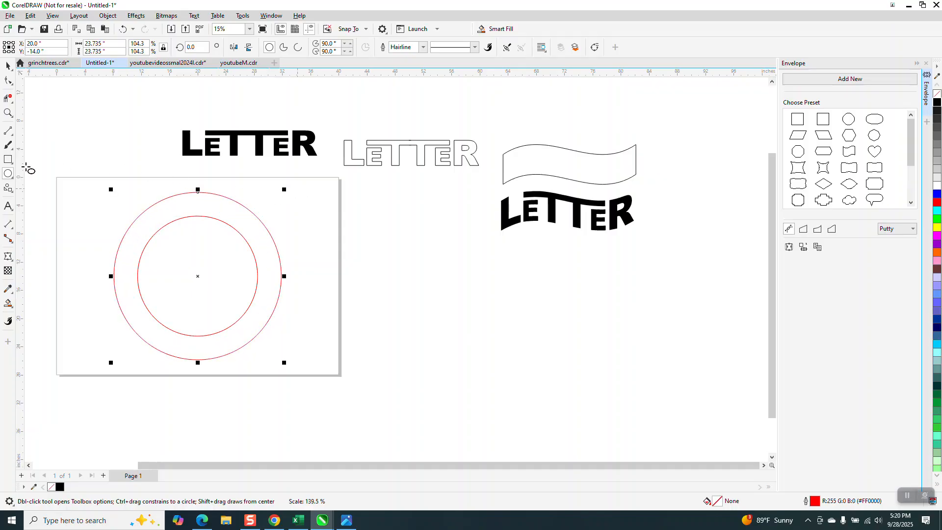
- Draw a vertical line about 37.4 inches long through the page centre, rotated 20 degrees, with a mirrored copy crossing it
{"action": "left_click", "coordinate": [8, 131]}
{"action": "mouse_move", "coordinate": [101, 140]}
{"action": "left_mouse_down"}
{"action": "mouse_move", "coordinate": [63, 344]}
{"action": "mouse_move", "coordinate": [101, 405]}
{"action": "left_mouse_up"}
{"action": "key", "text": "p"}
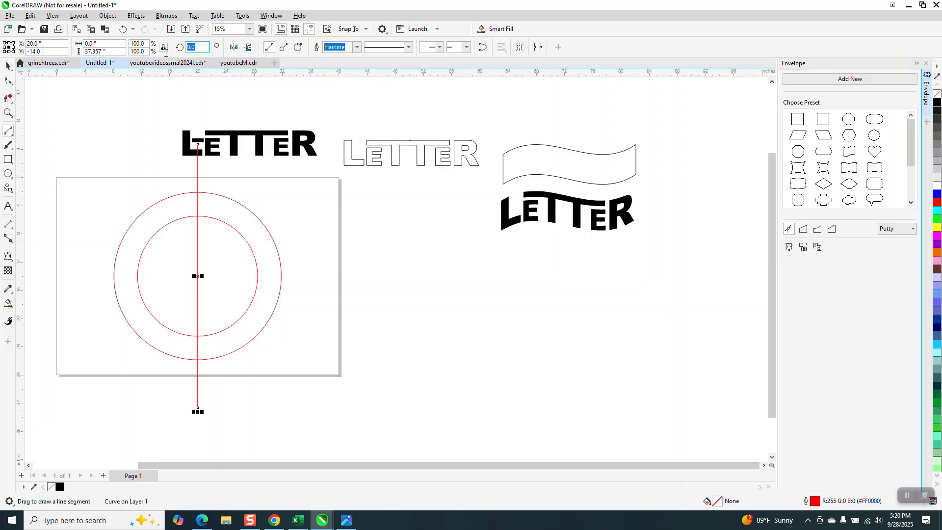
{"action": "key", "text": "Return"}
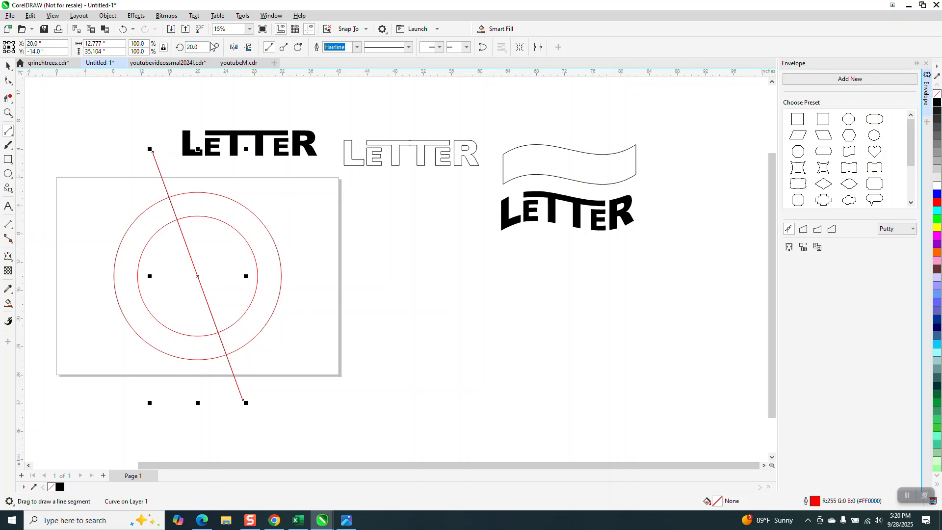
{"action": "left_click", "coordinate": [231, 47]}
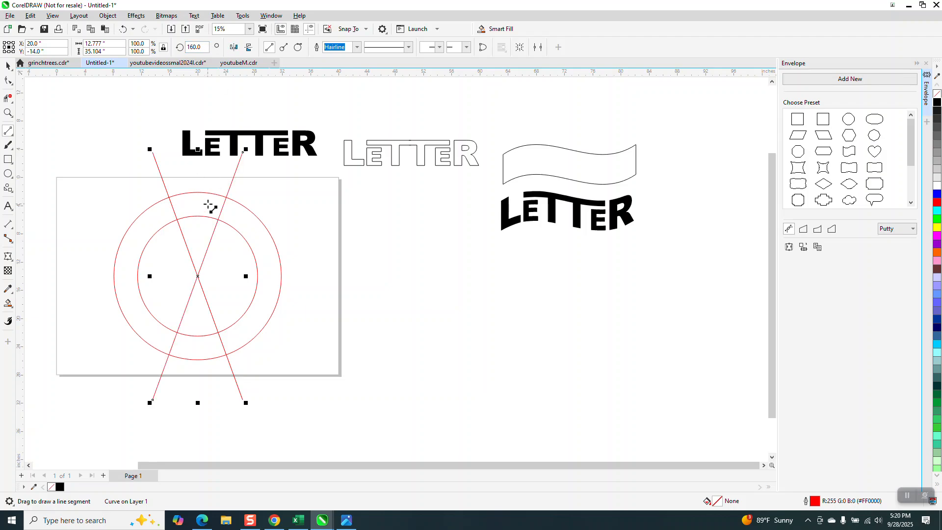
- Smart-fill the upper wedge between the circles and crossing lines, move it right of the circles, and leave only a black outline
{"action": "left_click", "coordinate": [8, 303]}
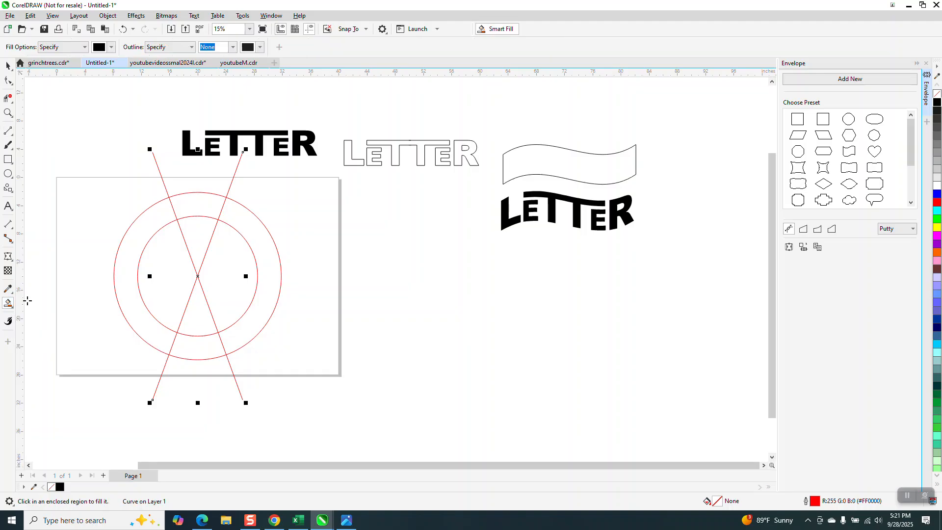
{"action": "left_click", "coordinate": [205, 208]}
{"action": "key", "text": "Right"}
{"action": "key", "text": "Right"}
{"action": "key", "text": "Right"}
{"action": "key", "text": "Right"}
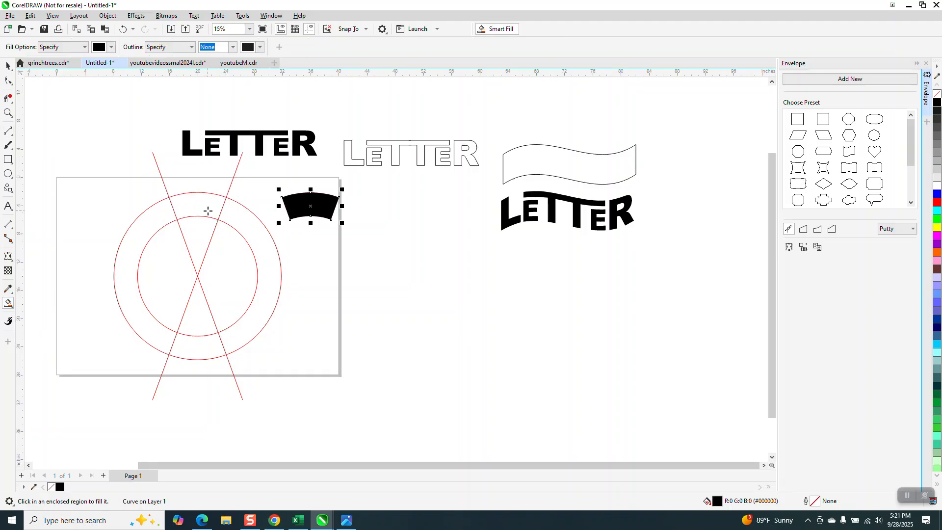
{"action": "left_click", "coordinate": [937, 94]}
{"action": "right_click", "coordinate": [937, 102]}
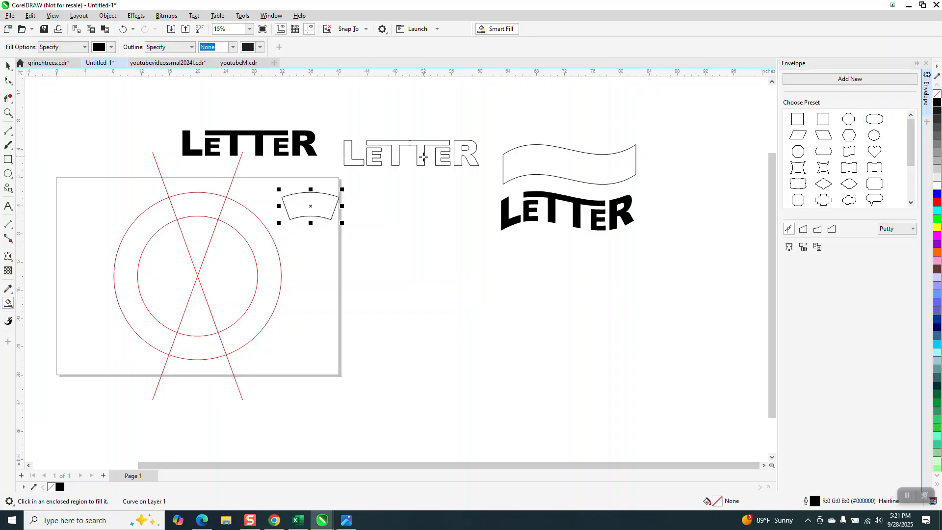
- Undo the stray smart fill and group the straight black lettering above the page
{"action": "left_click", "coordinate": [309, 150]}
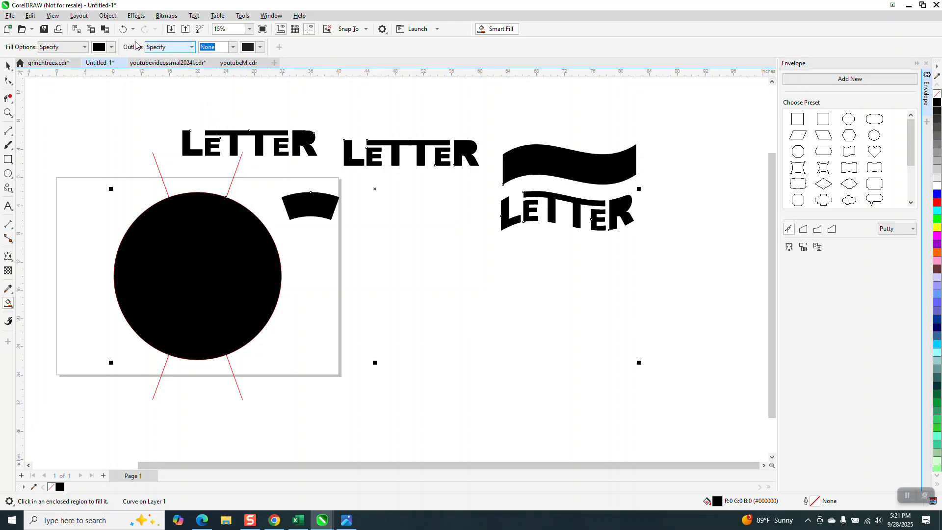
{"action": "left_click", "coordinate": [123, 29]}
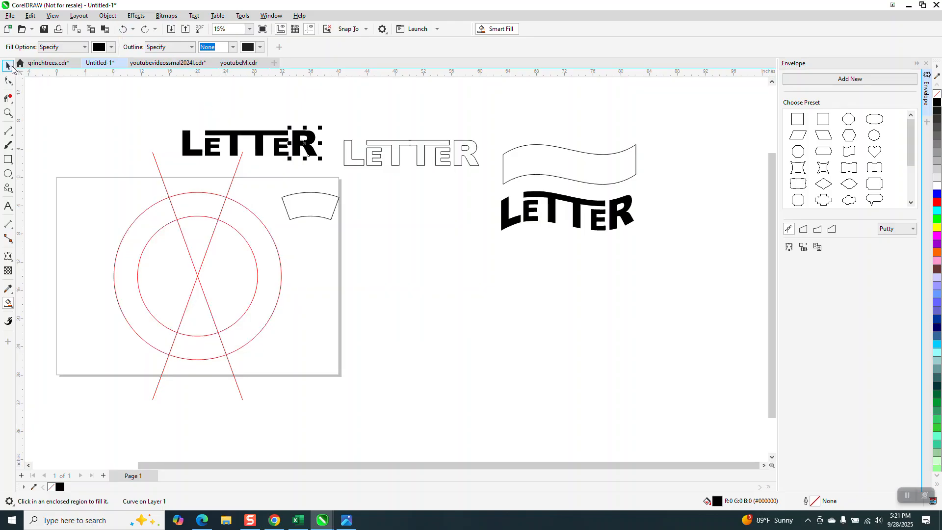
{"action": "left_click", "coordinate": [8, 66]}
{"action": "left_click_drag", "start_coordinate": [177, 118], "coordinate": [275, 156]}
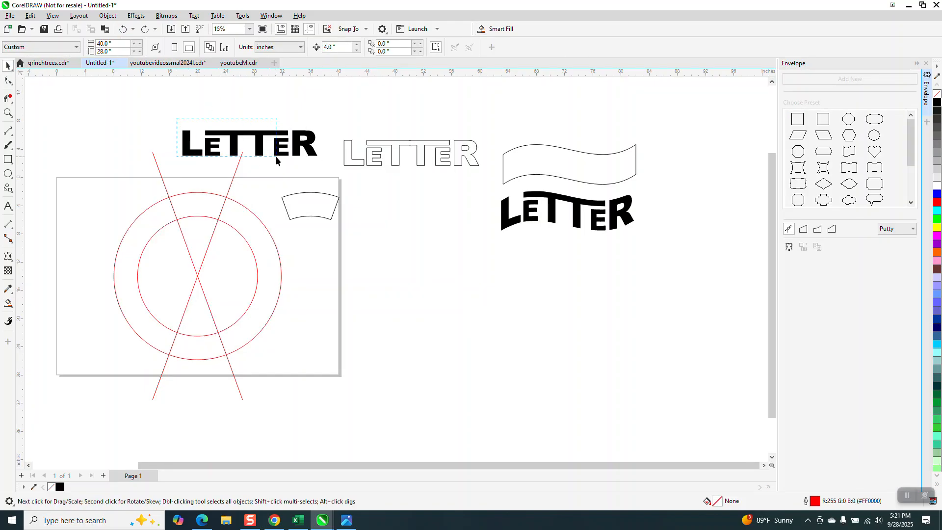
{"action": "left_click_drag", "start_coordinate": [330, 165], "coordinate": [331, 181]}
{"action": "key", "text": "ctrl+g"}
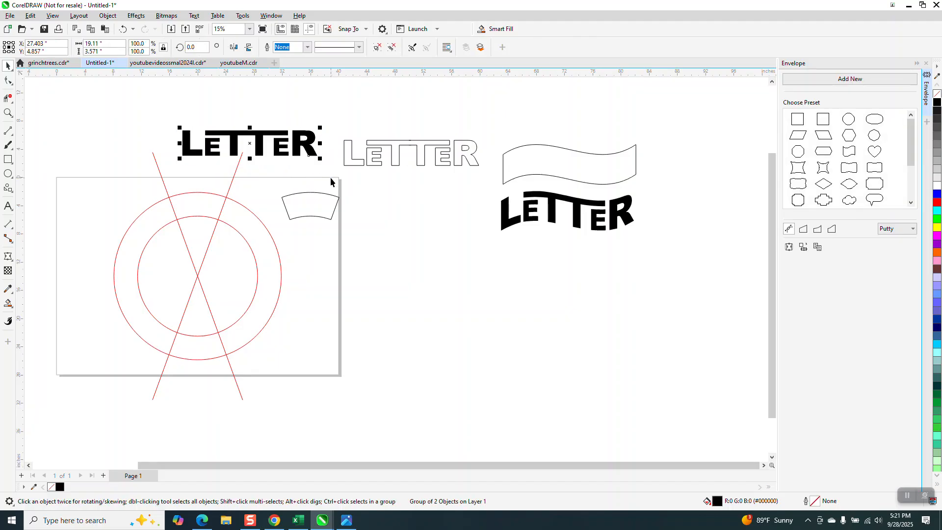
- Place the grouped lettering beside the arched wedge at about 10.1 inches wide, and apply an envelope created from that wedge
{"action": "left_click_drag", "start_coordinate": [321, 127], "coordinate": [383, 209]}
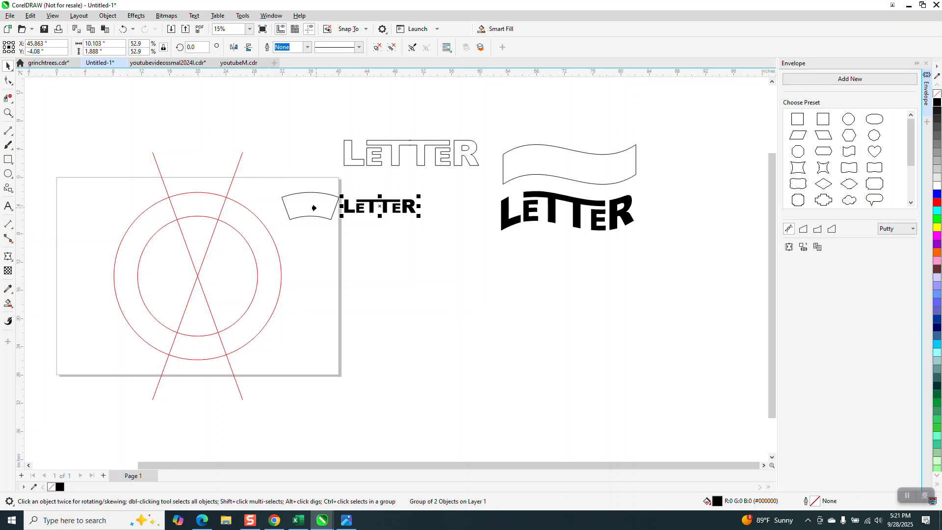
{"action": "left_click", "coordinate": [314, 208]}
{"action": "left_click", "coordinate": [8, 112]}
{"action": "left_click_drag", "start_coordinate": [347, 182], "coordinate": [423, 245]}
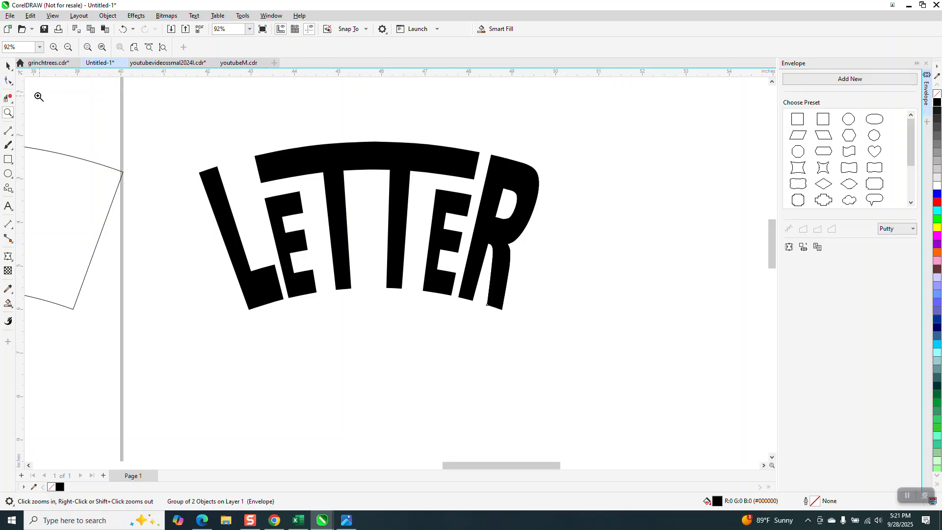
- Try to convert the enveloped lettering to curves for node editing of its letters
{"action": "left_click", "coordinate": [8, 81]}
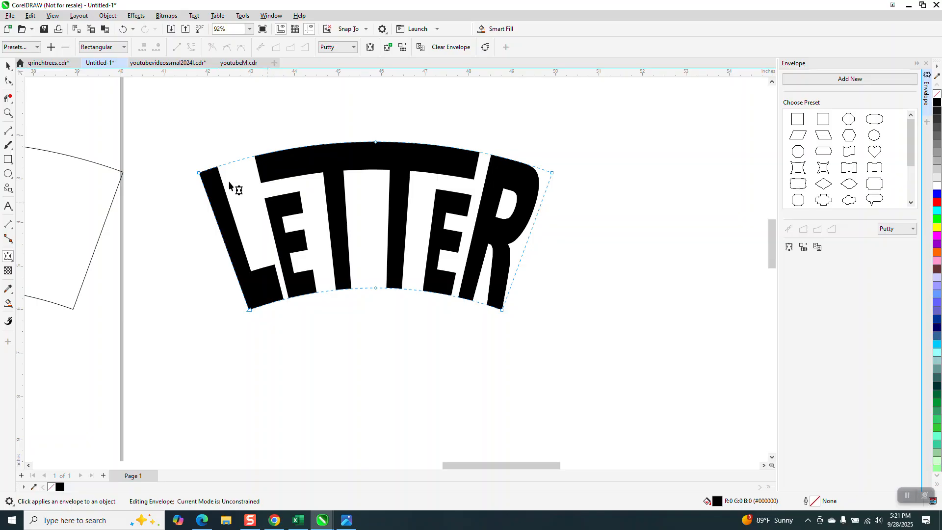
{"action": "left_click", "coordinate": [8, 65]}
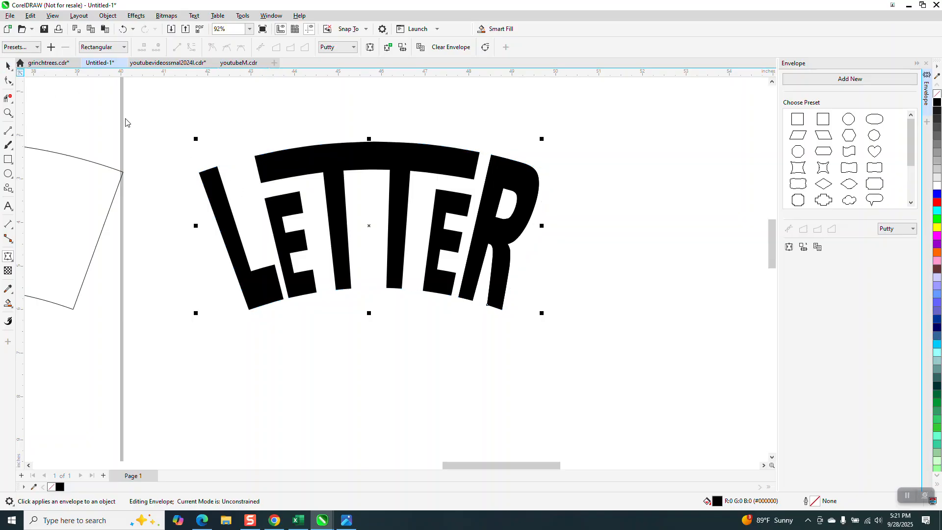
{"action": "left_click", "coordinate": [108, 15]}
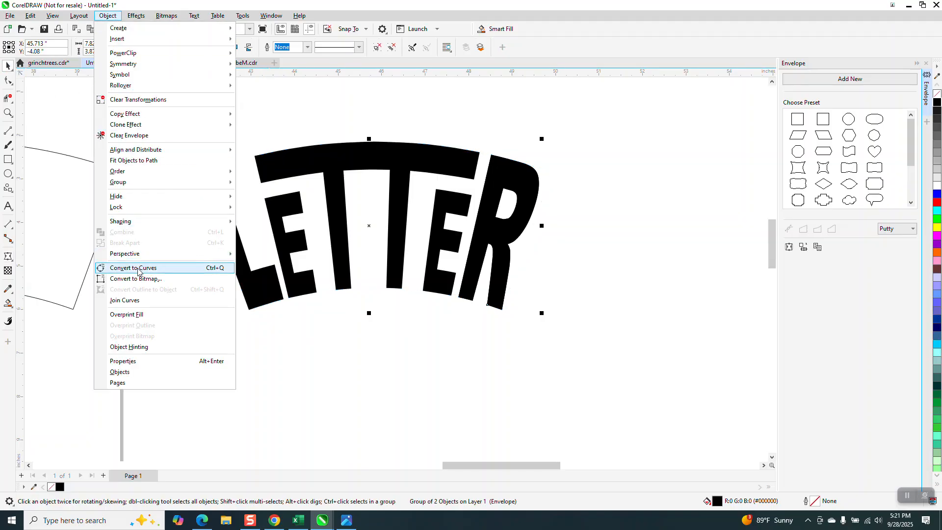
{"action": "left_click", "coordinate": [138, 269]}
{"action": "left_click", "coordinate": [8, 112]}
{"action": "left_click_drag", "start_coordinate": [221, 138], "coordinate": [300, 236]}
{"action": "left_click", "coordinate": [8, 82]}
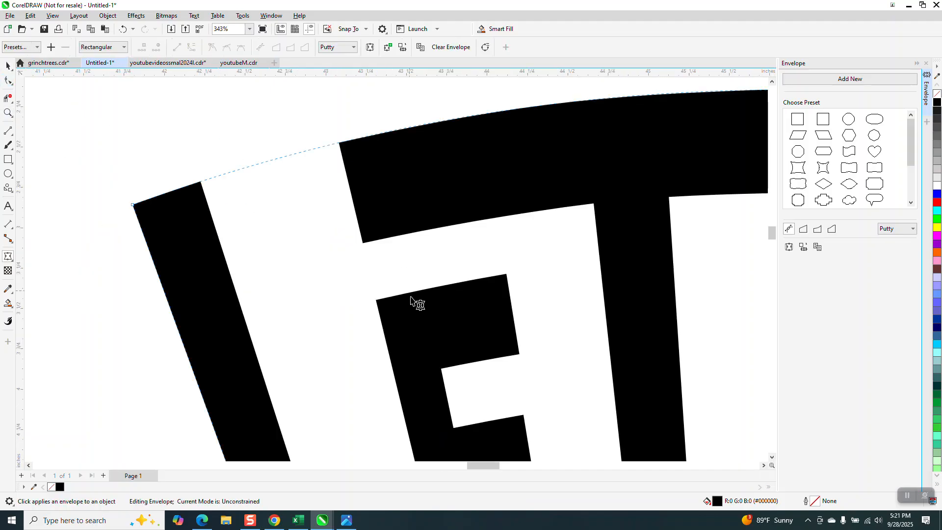
{"action": "scroll", "coordinate": [313, 241], "scroll_direction": "down", "scroll_amount": 1}
{"action": "scroll", "coordinate": [290, 240], "scroll_direction": "down", "scroll_amount": 3}
{"action": "right_click", "coordinate": [291, 238]}
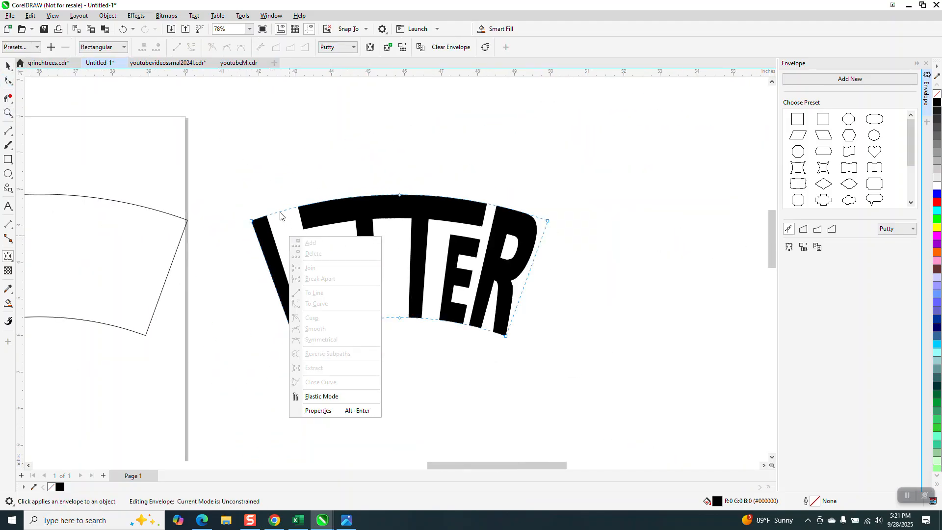
{"action": "left_click", "coordinate": [8, 66]}
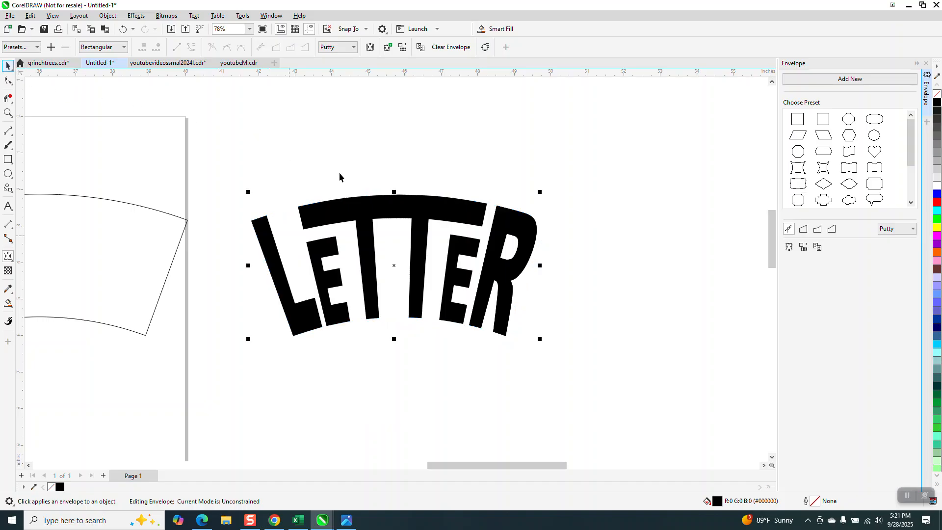
- Remove the arched lettering's fill and give it a black outline
{"action": "scroll", "coordinate": [381, 131], "scroll_direction": "down", "scroll_amount": 1}
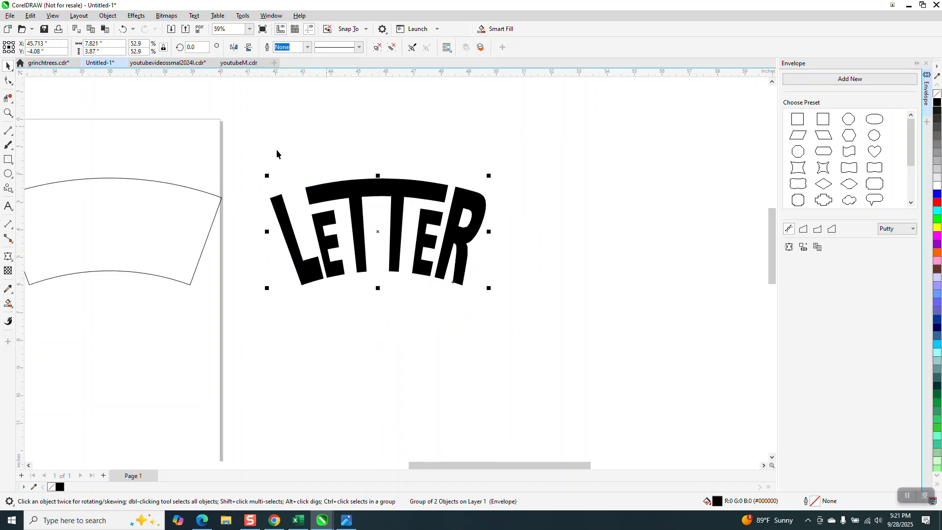
{"action": "left_click", "coordinate": [937, 93]}
{"action": "right_click", "coordinate": [938, 102]}
- Smart-fill the L, first E, joined double T, second E and R, moving each black copy below the outlined arched lettering
{"action": "left_click", "coordinate": [8, 303]}
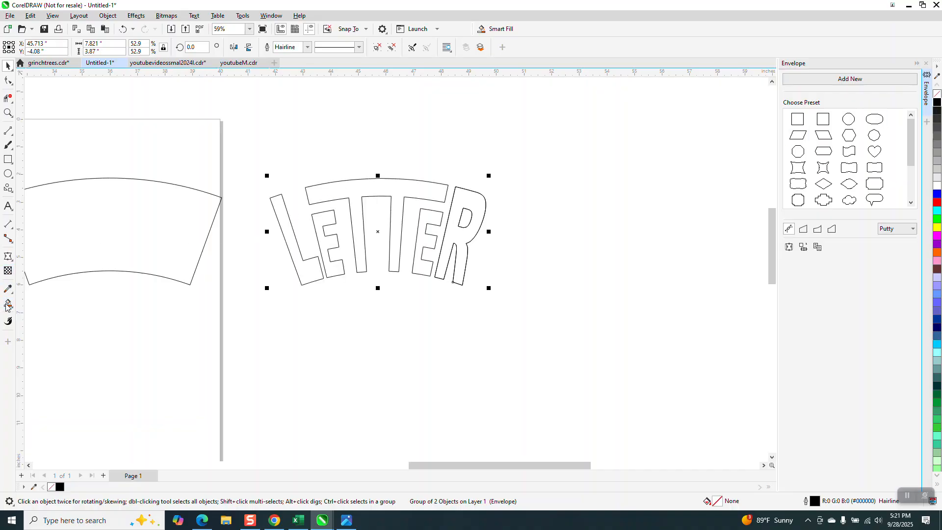
{"action": "left_click", "coordinate": [288, 223]}
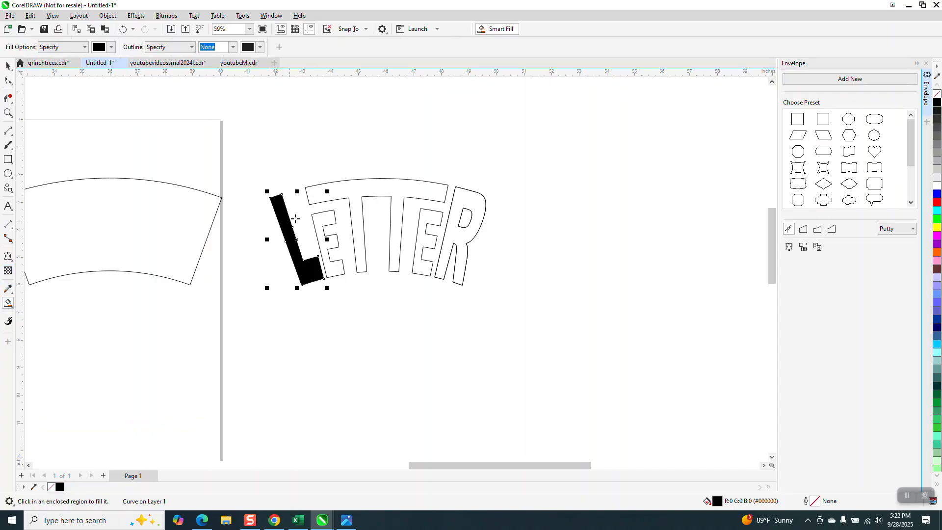
{"action": "key", "text": "Down"}
{"action": "left_click", "coordinate": [330, 219]}
{"action": "key", "text": "Down"}
{"action": "left_click", "coordinate": [359, 190]}
{"action": "key", "text": "Down"}
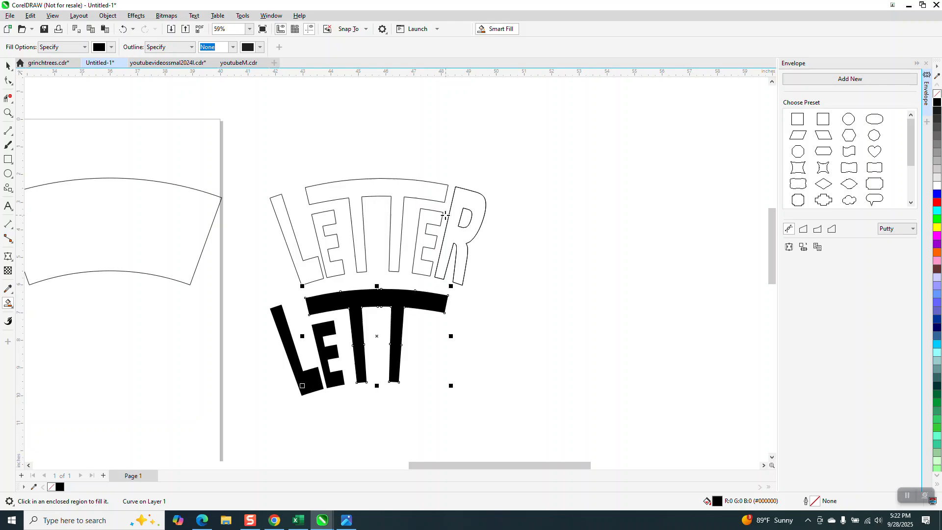
{"action": "left_click", "coordinate": [434, 221]}
{"action": "key", "text": "Down"}
{"action": "left_click", "coordinate": [458, 210]}
{"action": "key", "text": "Down"}
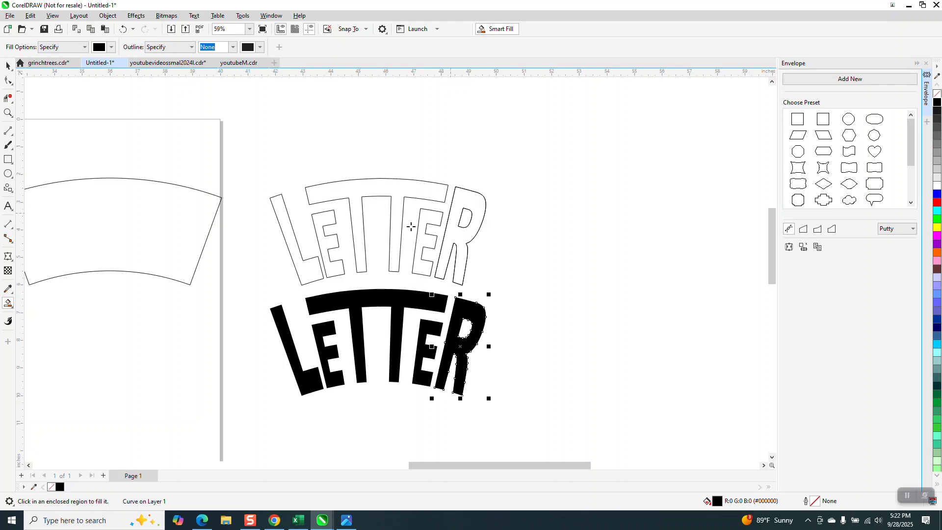
- Reshape the first E of the black arched copy, raising its top edge toward the crossbar and the underside of its top arm
{"action": "left_click", "coordinate": [8, 112]}
{"action": "left_click_drag", "start_coordinate": [226, 272], "coordinate": [499, 409]}
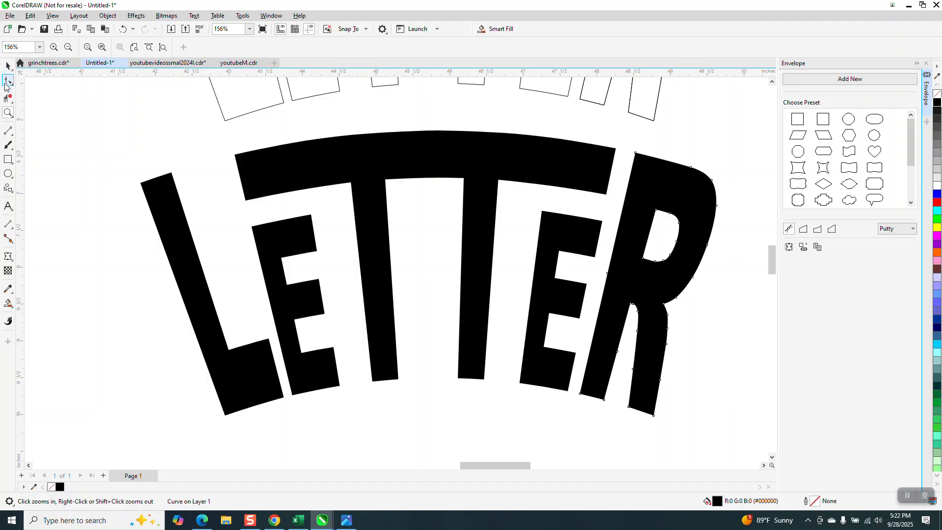
{"action": "key", "text": "F10"}
{"action": "left_click", "coordinate": [296, 225]}
{"action": "left_click_drag", "start_coordinate": [244, 214], "coordinate": [323, 224]}
{"action": "left_click_drag", "start_coordinate": [233, 214], "coordinate": [242, 235]}
{"action": "left_click_drag", "start_coordinate": [313, 216], "coordinate": [310, 200]}
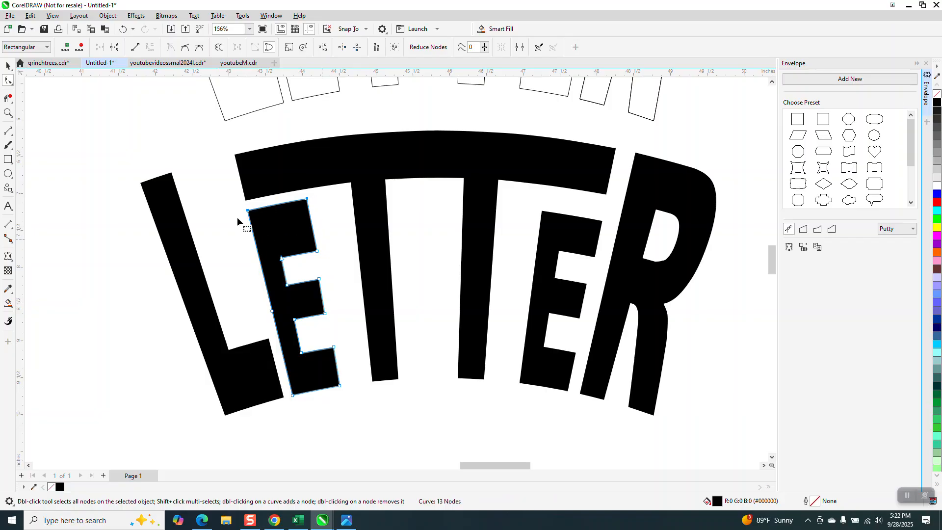
{"action": "left_click", "coordinate": [123, 31]}
{"action": "left_click_drag", "start_coordinate": [322, 230], "coordinate": [277, 242]}
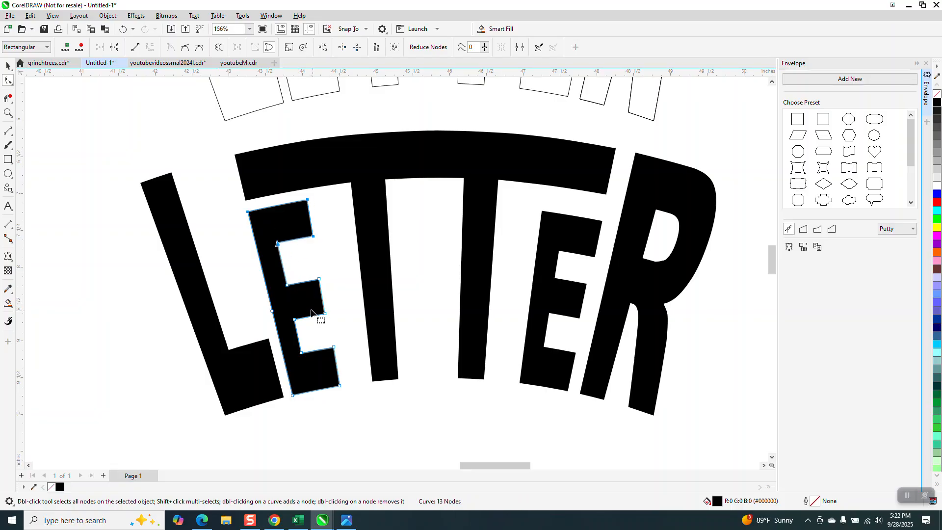
- Raise the top arm of the second E toward the crossbar to match the first E
{"action": "left_click", "coordinate": [537, 246]}
{"action": "left_click_drag", "start_coordinate": [534, 200], "coordinate": [598, 244]}
{"action": "left_click", "coordinate": [123, 315]}
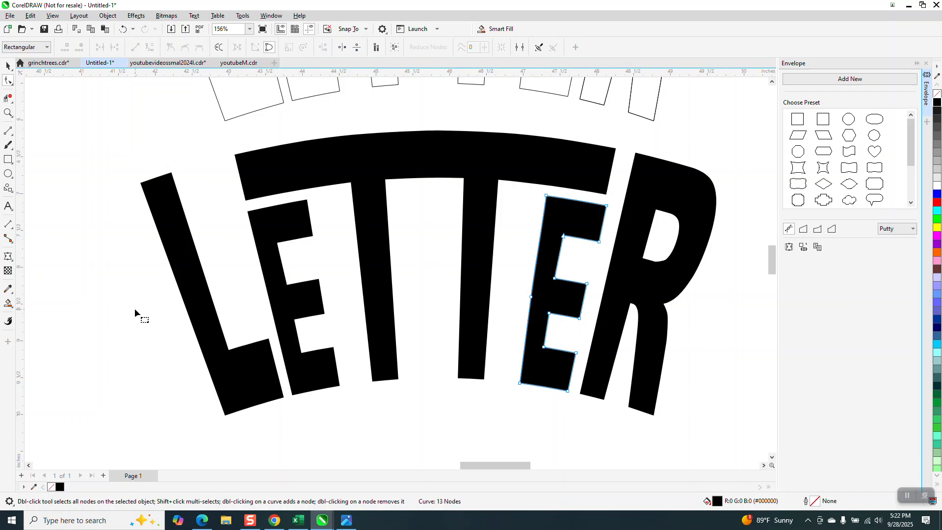
- Examine the finished arched lettering and compare the spacing under the crossbar with the wavy lettering
{"action": "scroll", "coordinate": [135, 308], "scroll_direction": "down", "scroll_amount": 1}
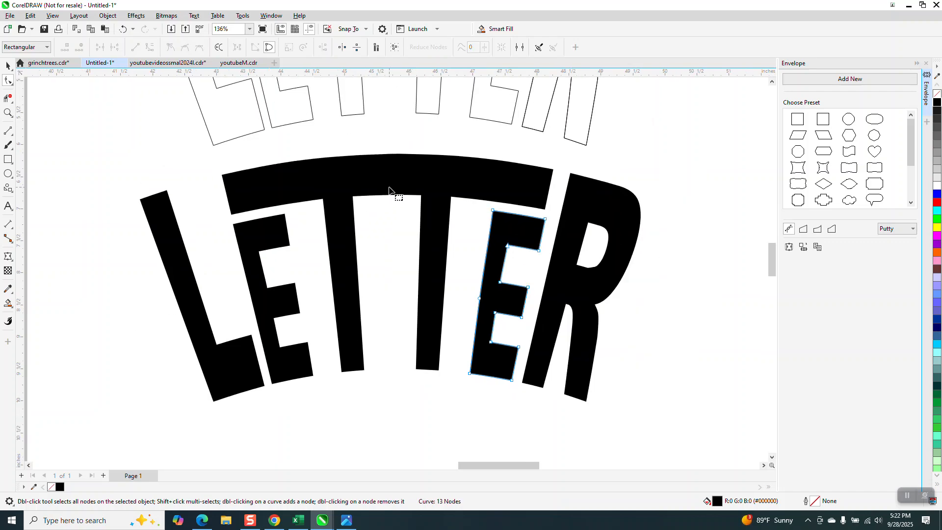
{"action": "scroll", "coordinate": [390, 189], "scroll_direction": "down", "scroll_amount": 10}
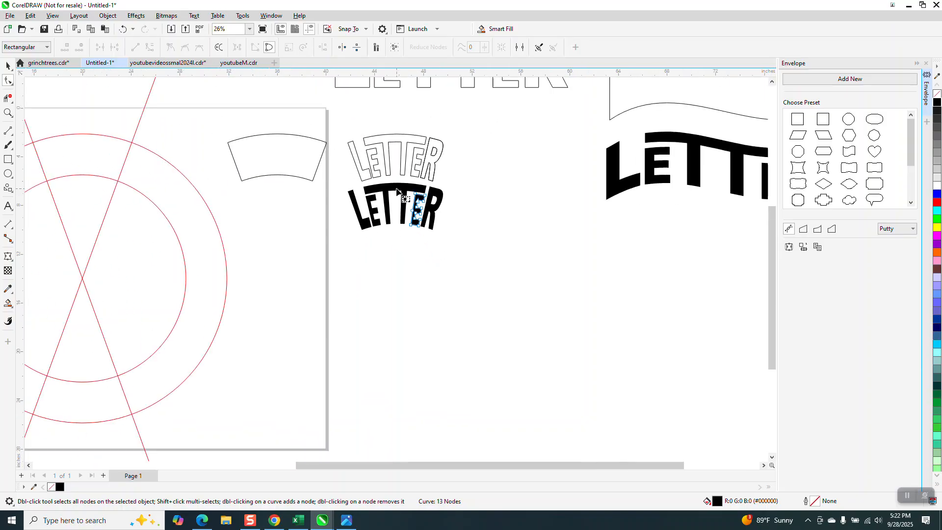
{"action": "scroll", "coordinate": [553, 191], "scroll_direction": "down", "scroll_amount": 3}
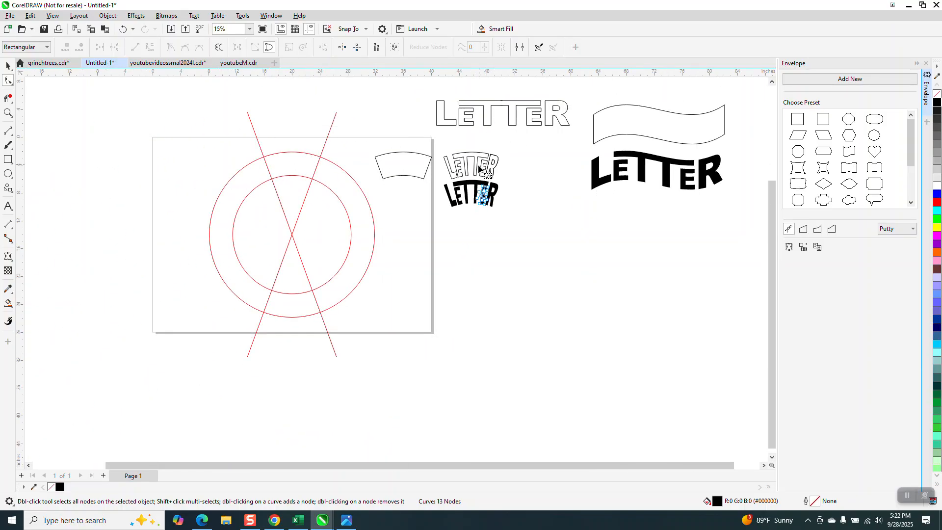
{"action": "left_click", "coordinate": [8, 113]}
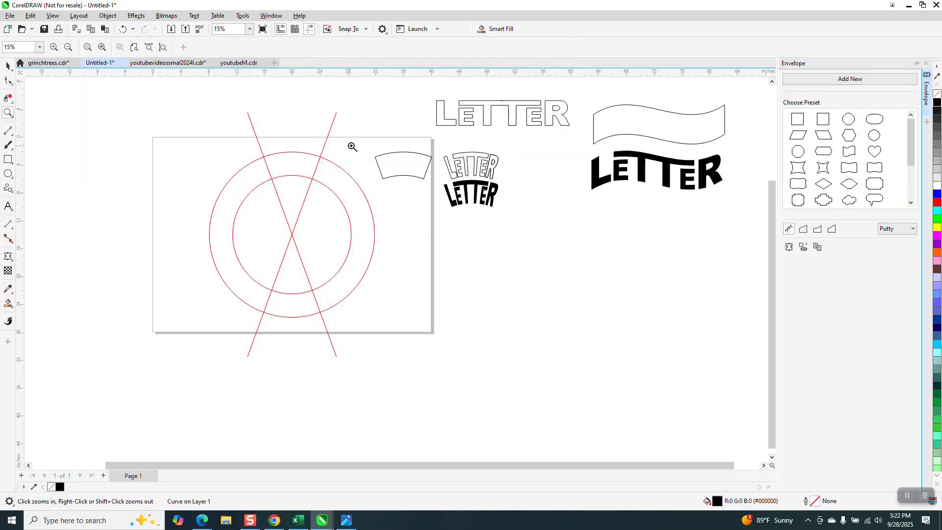
{"action": "left_click_drag", "start_coordinate": [435, 169], "coordinate": [569, 244]}
{"action": "scroll", "coordinate": [308, 180], "scroll_direction": "down", "scroll_amount": 2}
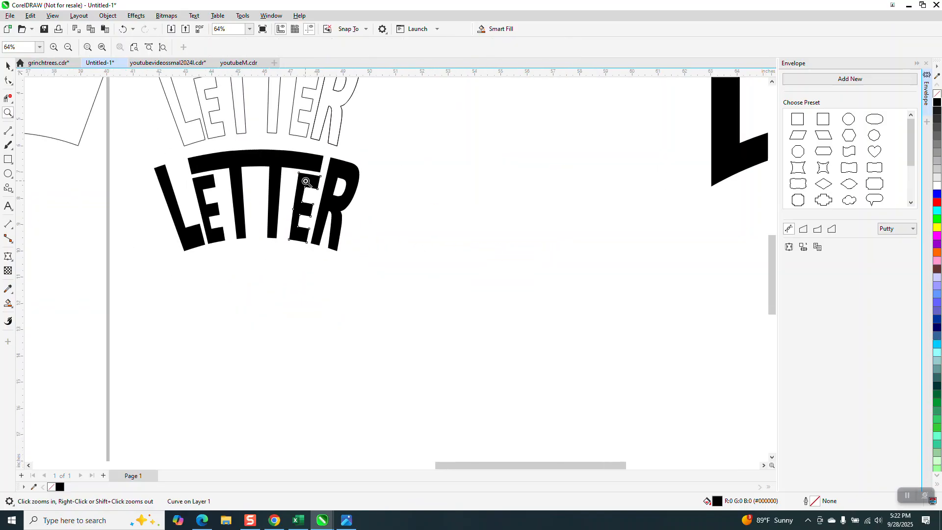
{"action": "scroll", "coordinate": [308, 180], "scroll_direction": "down", "scroll_amount": 1}
{"action": "scroll", "coordinate": [291, 197], "scroll_direction": "down", "scroll_amount": 2}
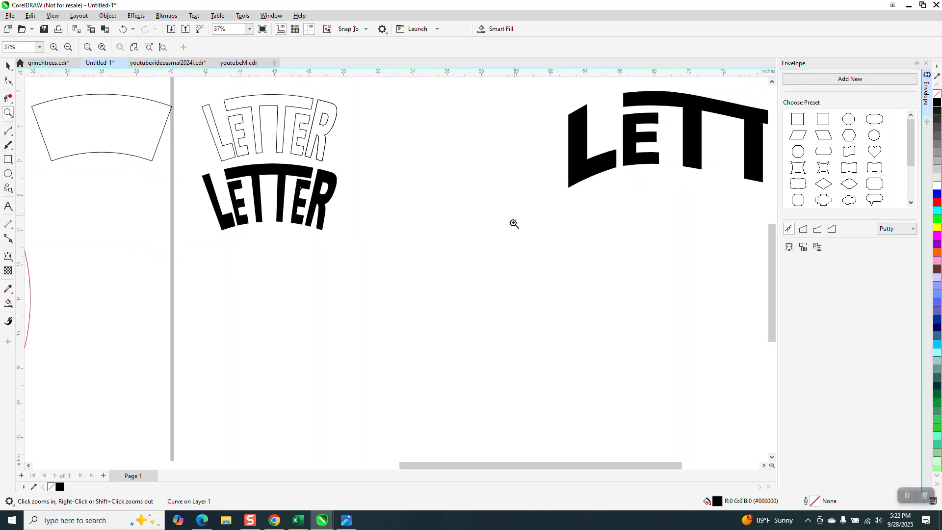
{"action": "scroll", "coordinate": [513, 219], "scroll_direction": "down", "scroll_amount": 3}
{"action": "left_click_drag", "start_coordinate": [514, 180], "coordinate": [672, 248]}
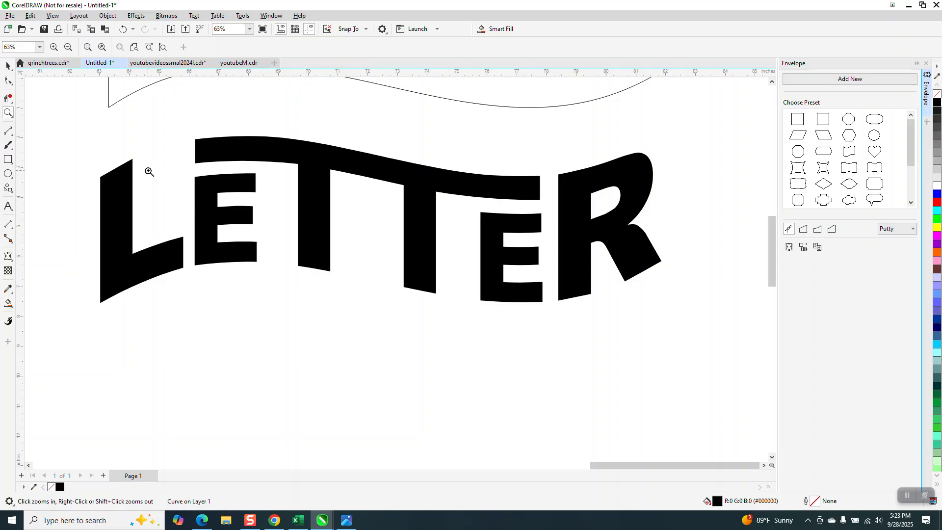
{"action": "scroll", "coordinate": [425, 178], "scroll_direction": "down", "scroll_amount": 1}
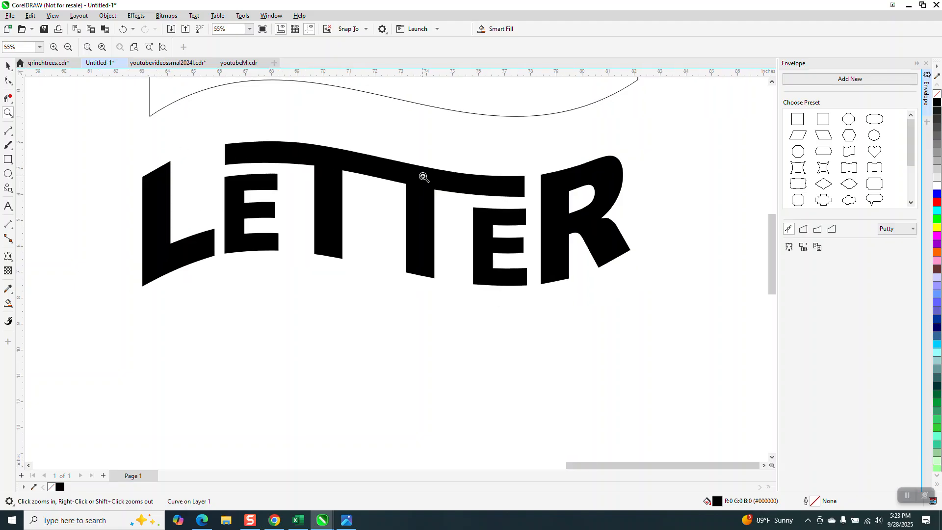